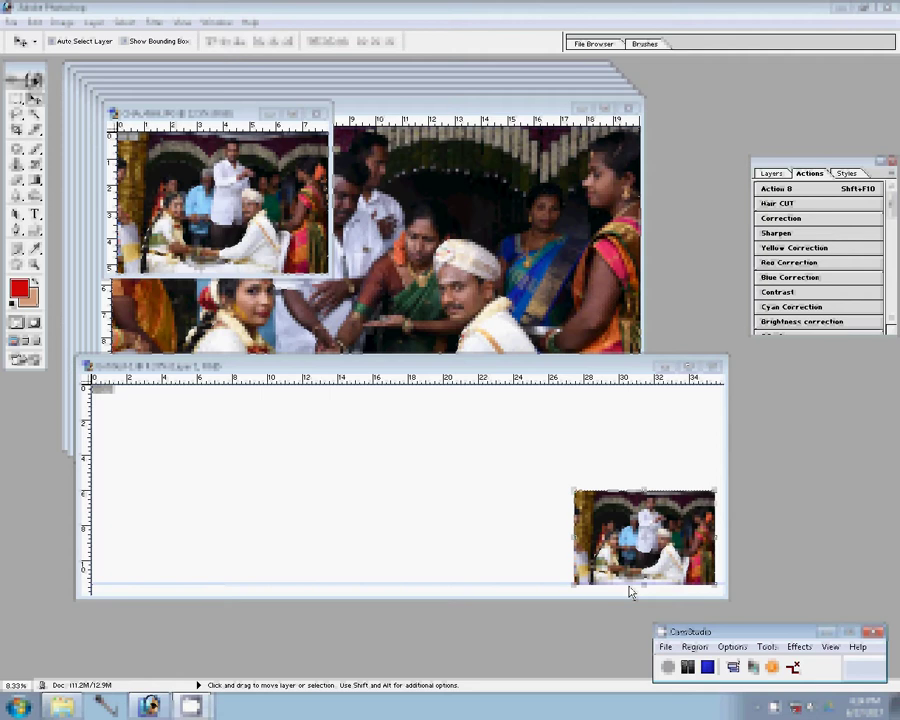
# Close CHA_4569 without saving and resize CHA_4568 through Image Size
pyautogui.hotkey('ctrl', 'w')
pyautogui.press('n')
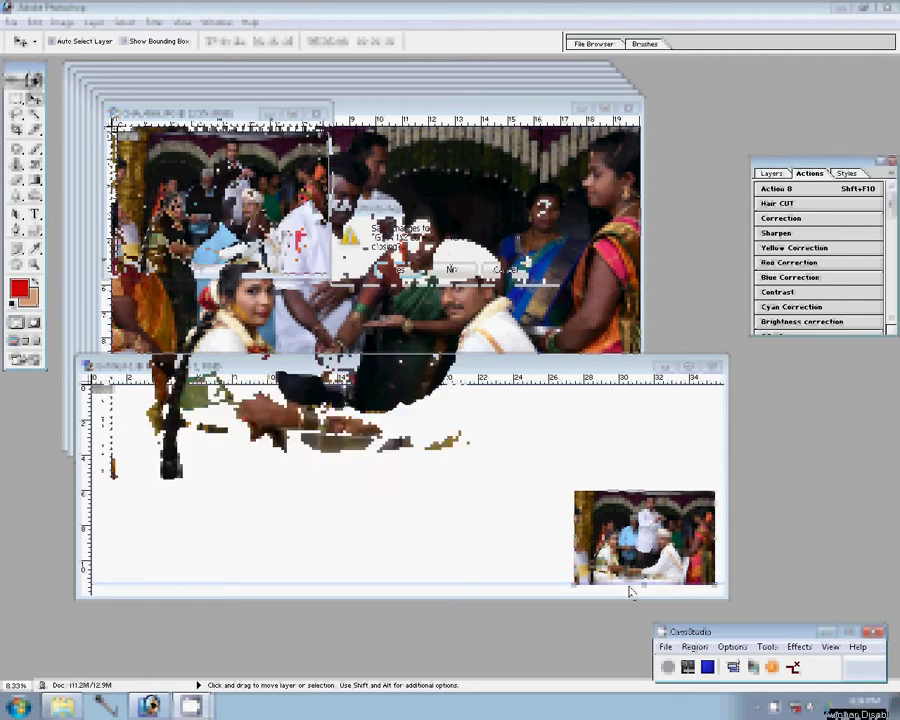
pyautogui.click(56, 23)
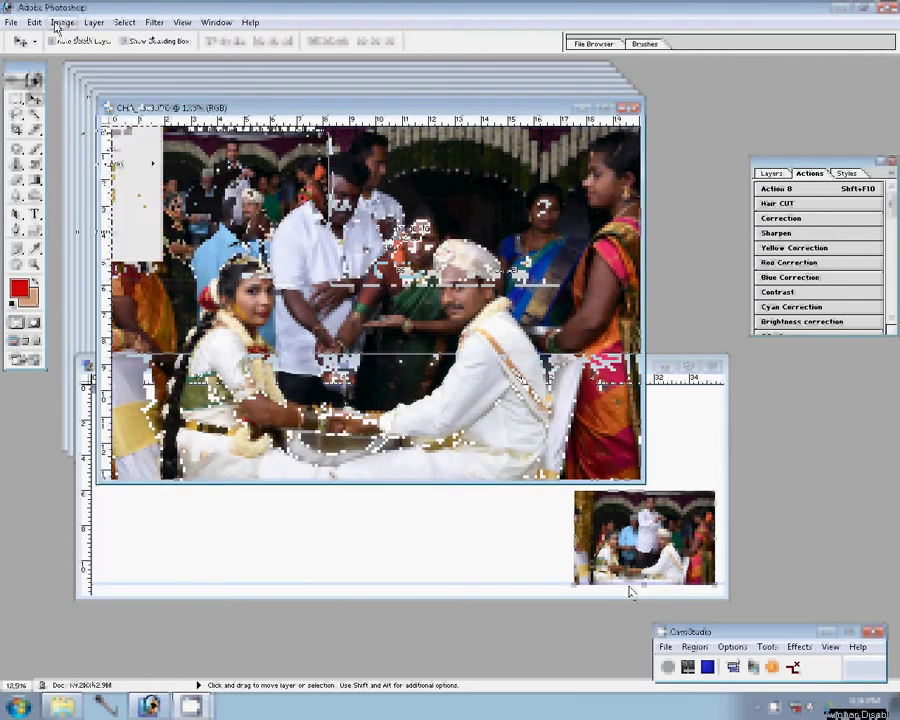
pyautogui.click(72, 95)
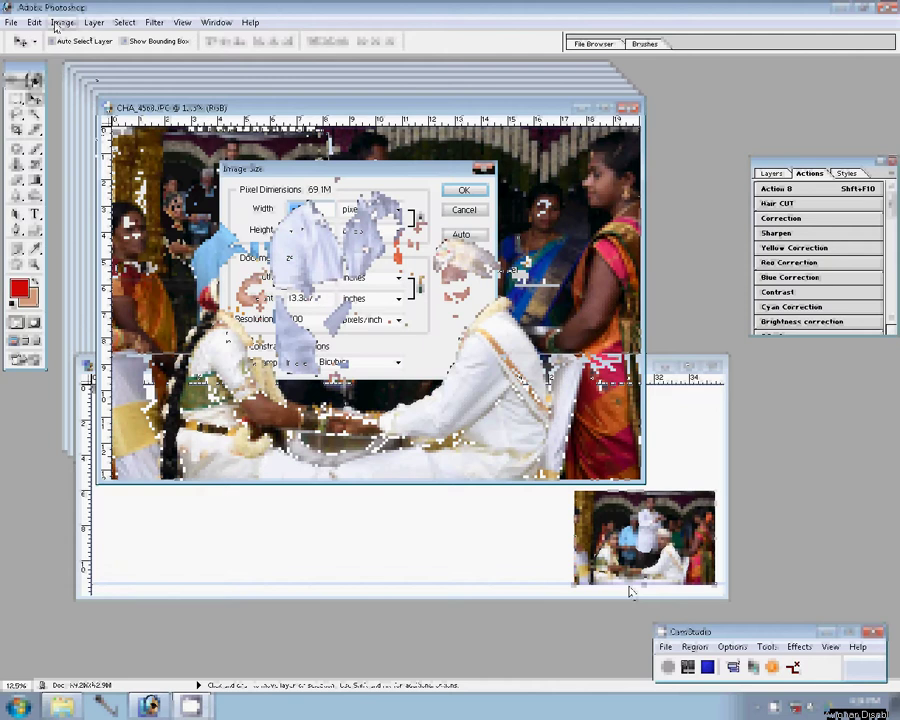
pyautogui.press('Return')
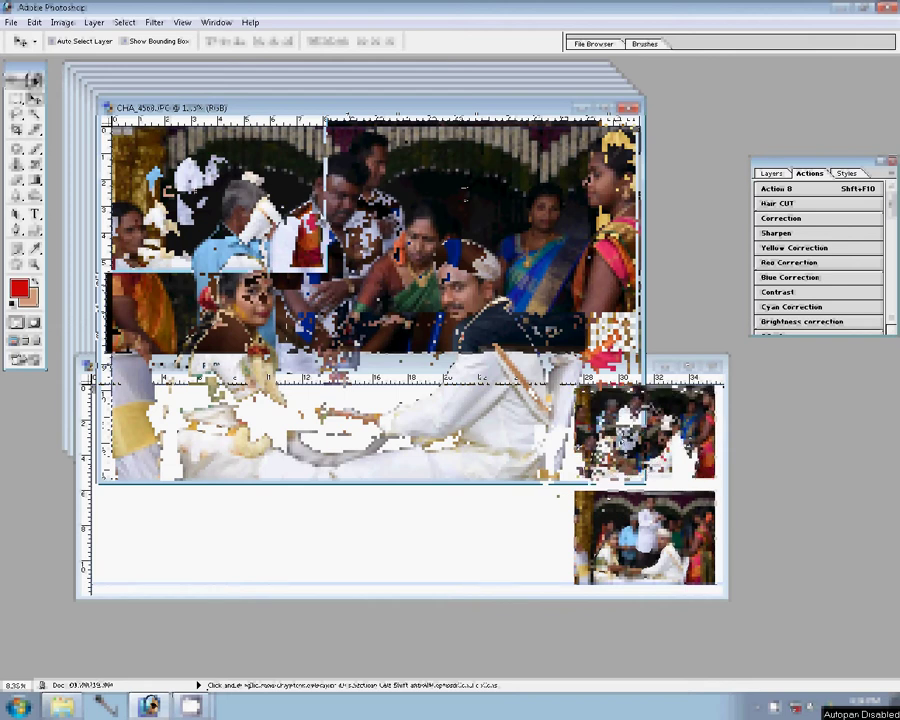
# Transform CHA_4568 at the album page's top-right and close its source unsaved
pyautogui.hotkey('ctrl', 't')
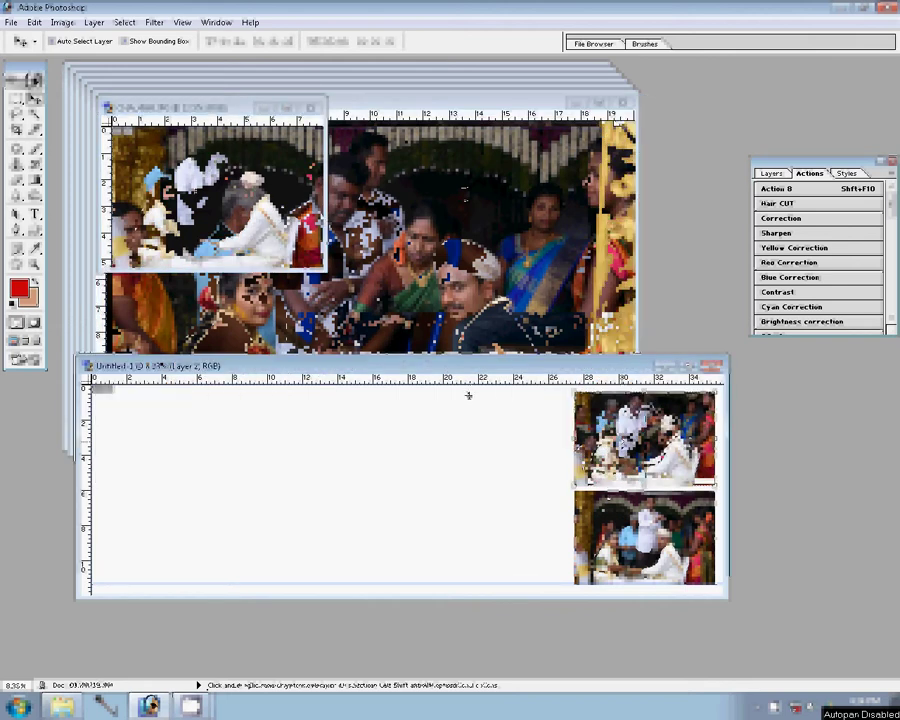
pyautogui.hotkey('ctrl', 'w')
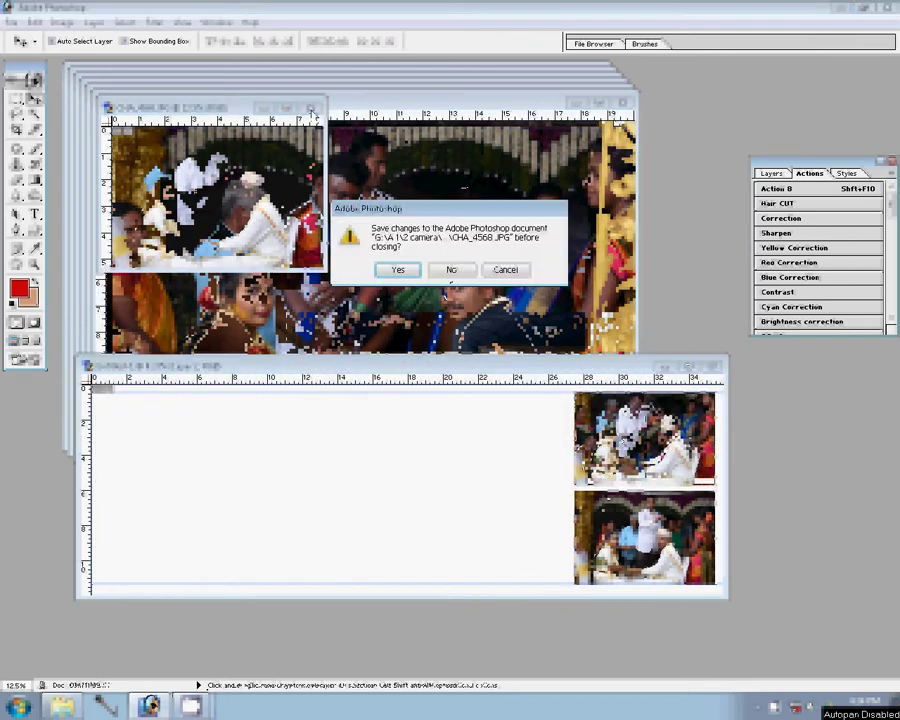
pyautogui.click(504, 268)
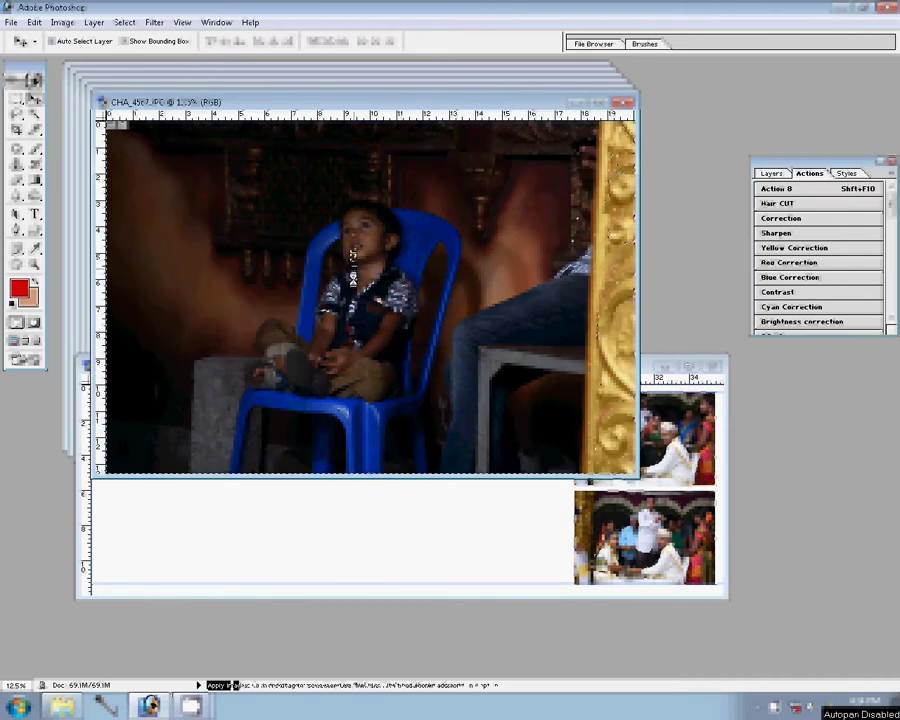
# Resize CHA_4567 to 9000 px wide, then close its source without saving
pyautogui.hotkey('ctrl', 'alt', 'i')
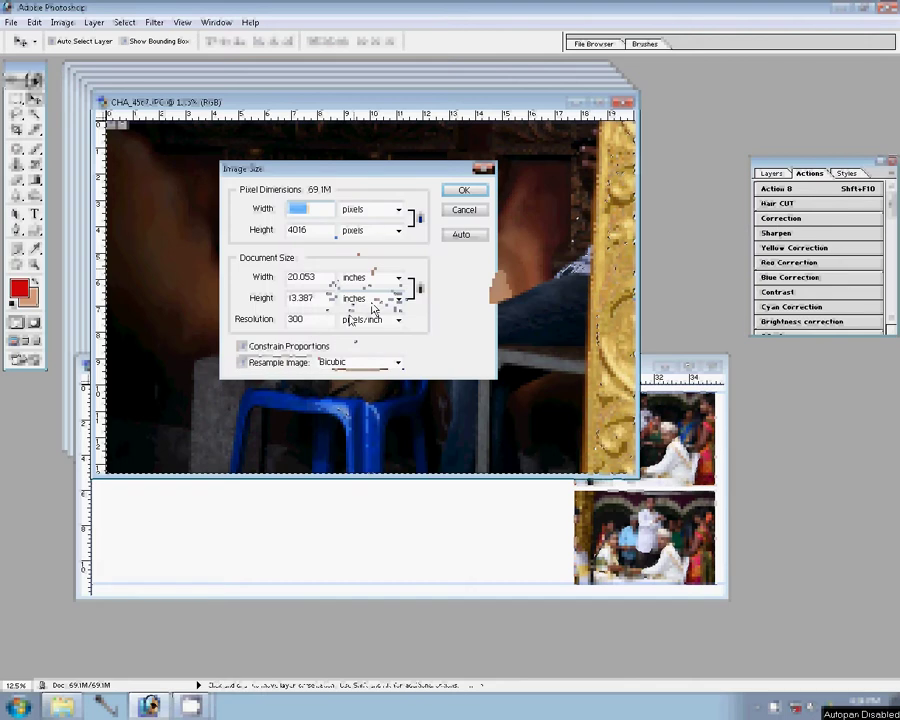
pyautogui.write('9000')
pyautogui.press('Return')
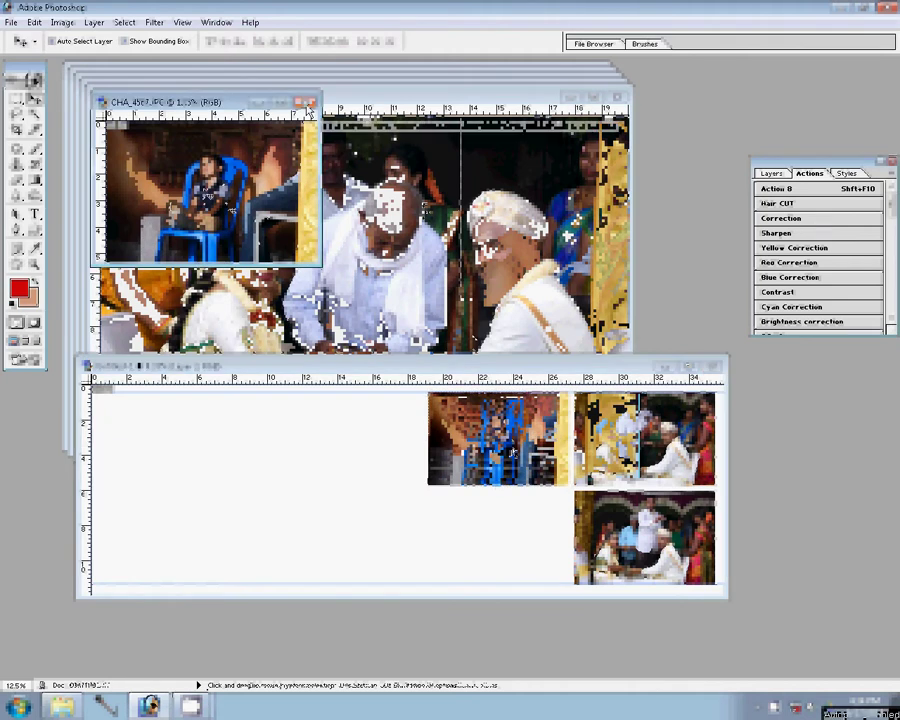
pyautogui.click(327, 190)
pyautogui.hotkey('ctrl', 'w')
pyautogui.click(452, 271)
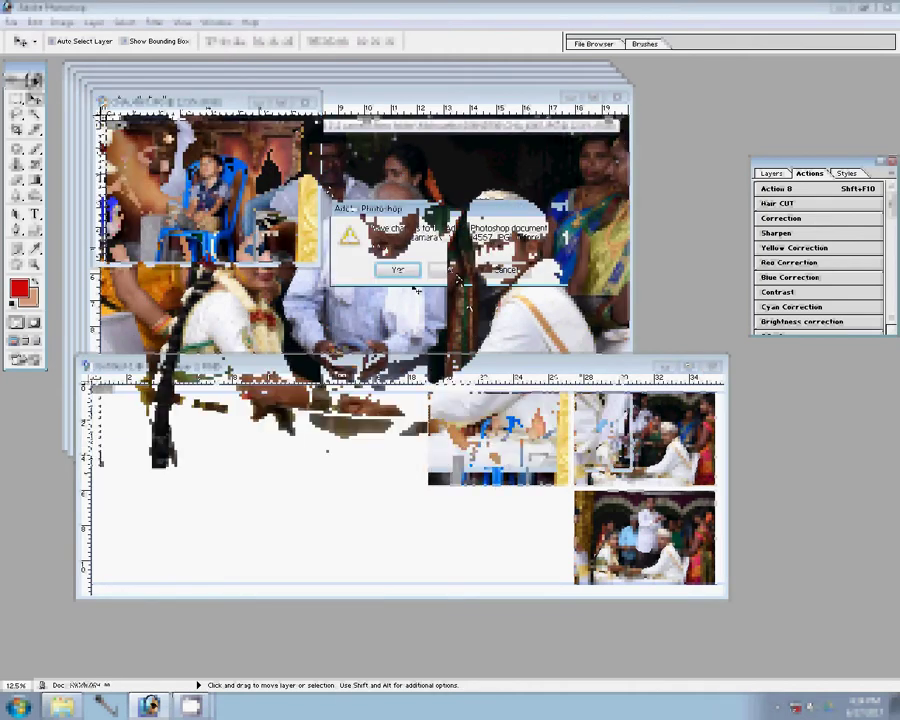
# Resize CHA_4566 and place it in the album page's bottom row
pyautogui.hotkey('ctrl', 'alt', 'i')
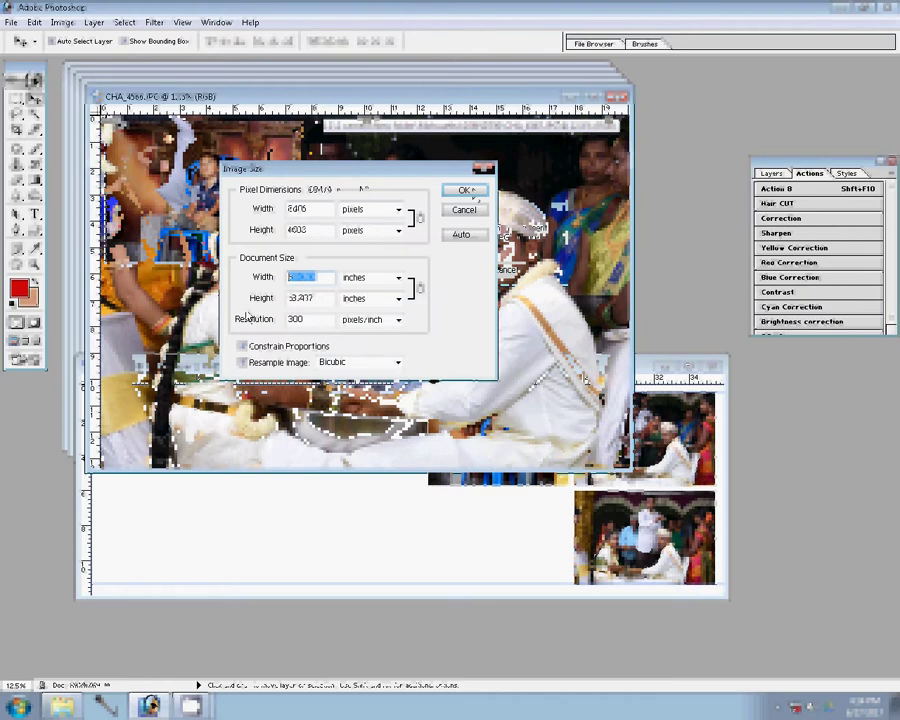
pyautogui.click(464, 190)
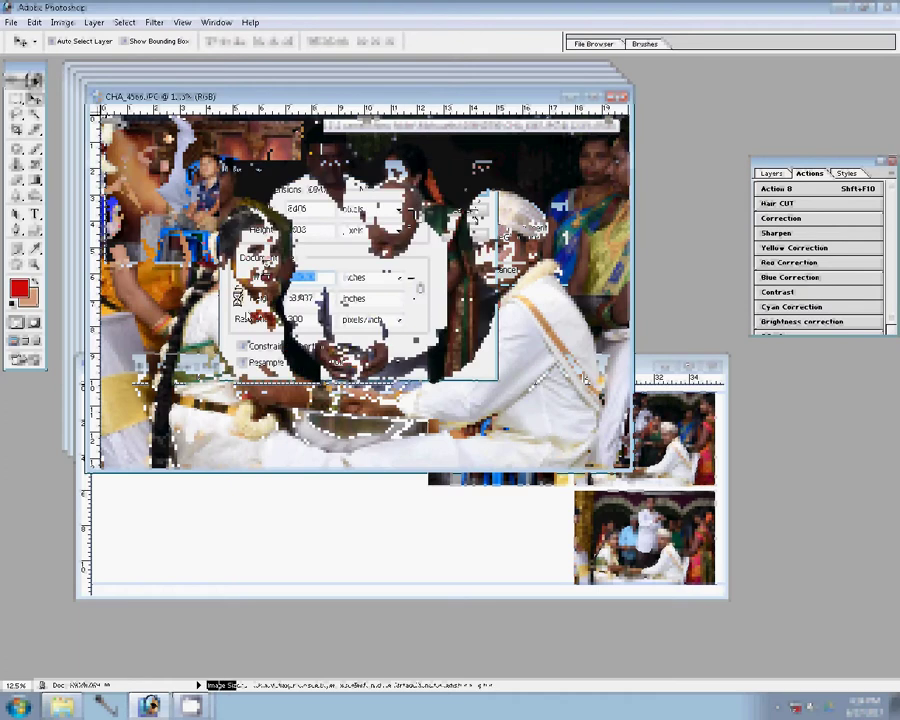
pyautogui.moveTo(234, 296); pyautogui.dragTo(515, 357)
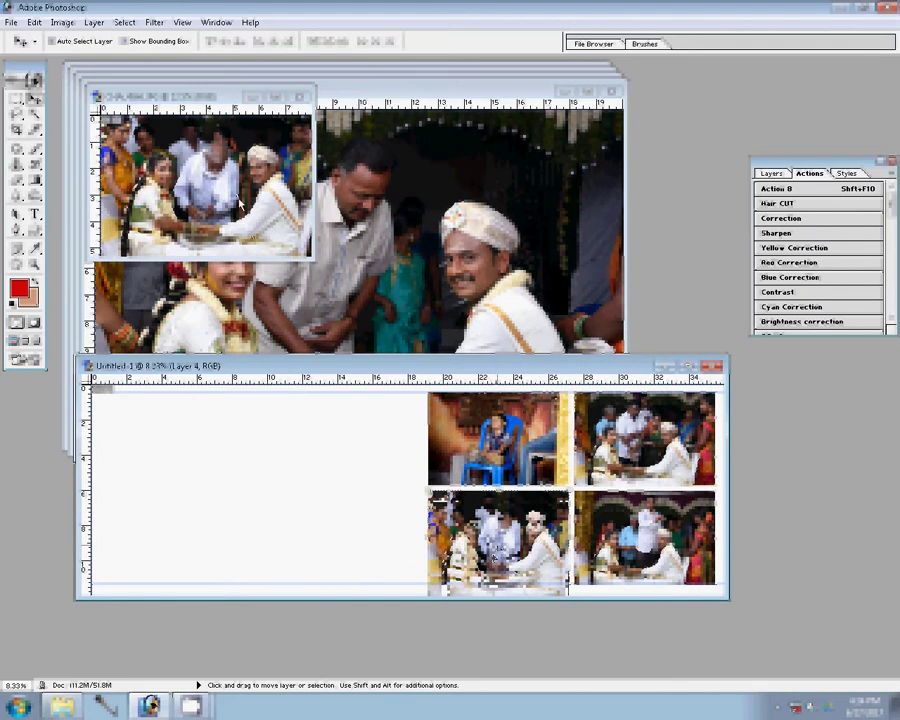
# Close CHA_4566 unsaved and resize CHA_4565 to 9000 px wide
pyautogui.click(299, 97)
pyautogui.click(456, 268)
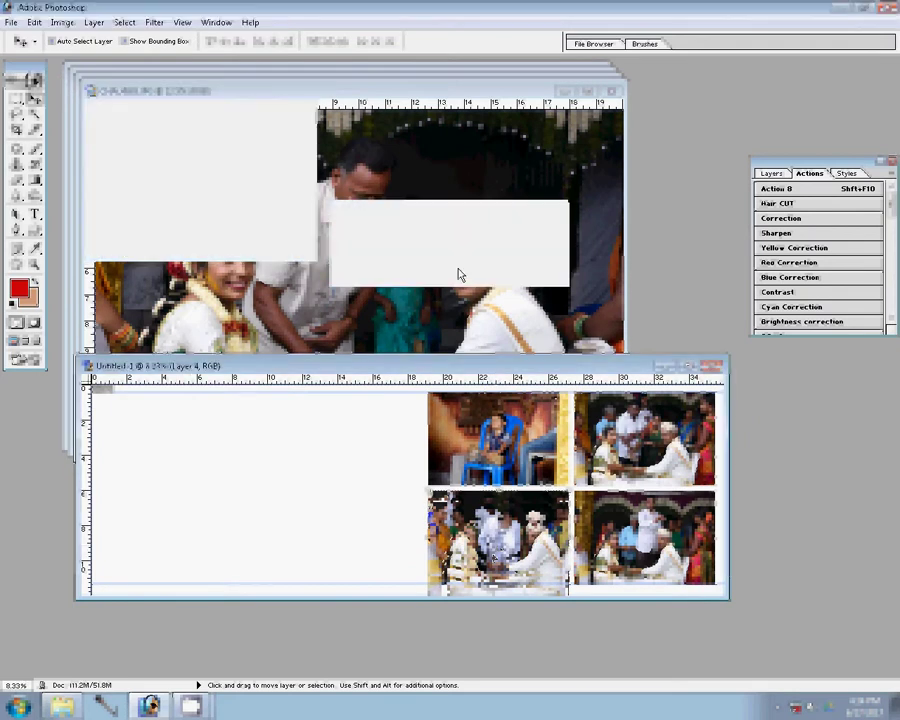
pyautogui.hotkey('ctrl', 'alt', 'i')
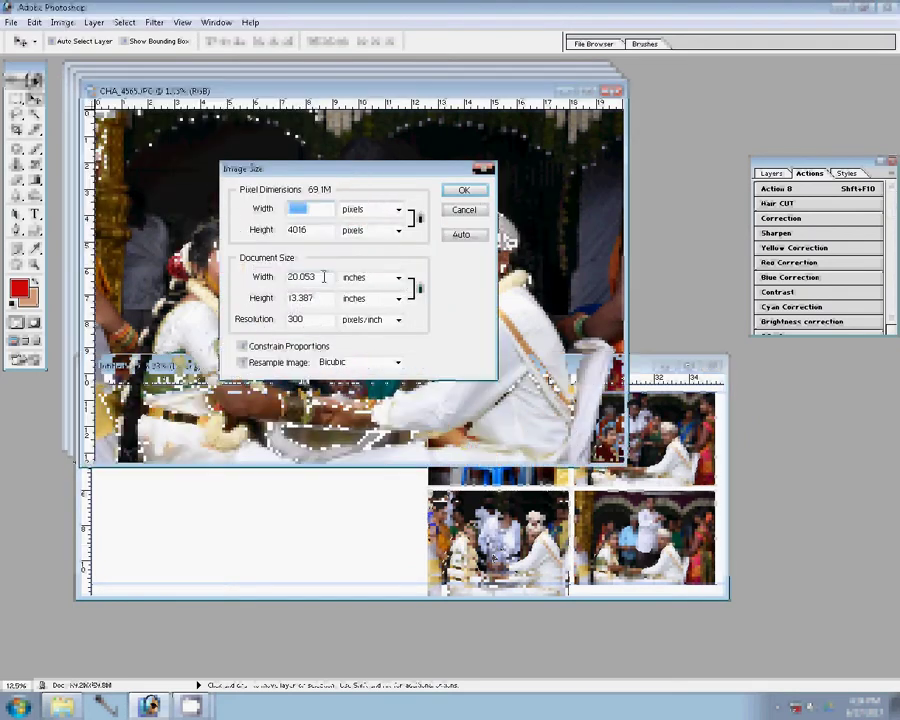
pyautogui.write('9000')
pyautogui.click(465, 191)
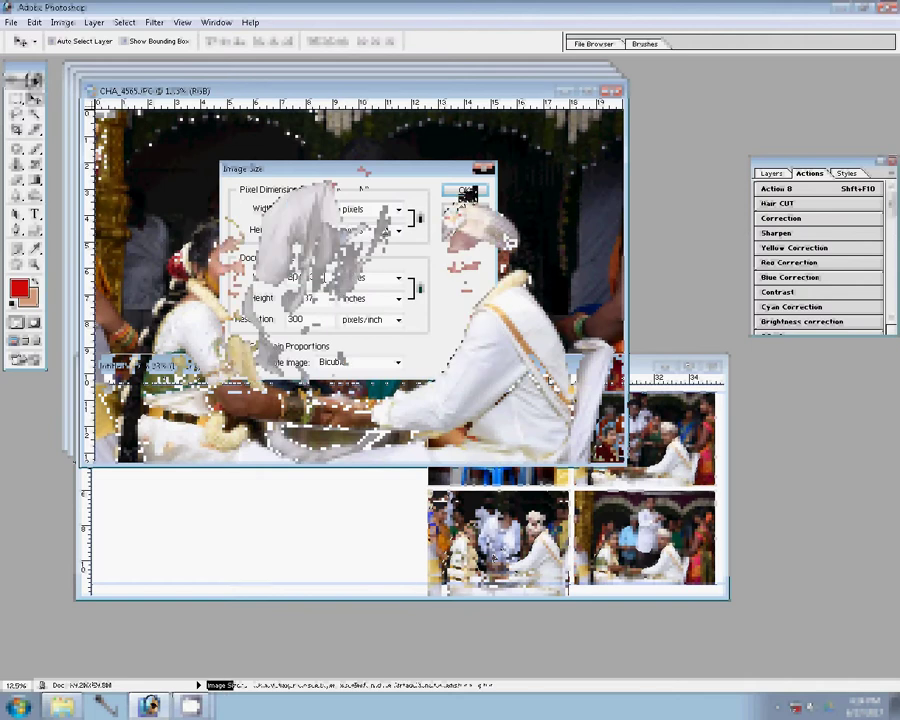
# Place CHA_4565 at the album page's top-left and close its source unsaved
pyautogui.moveTo(200, 170); pyautogui.dragTo(290, 444)
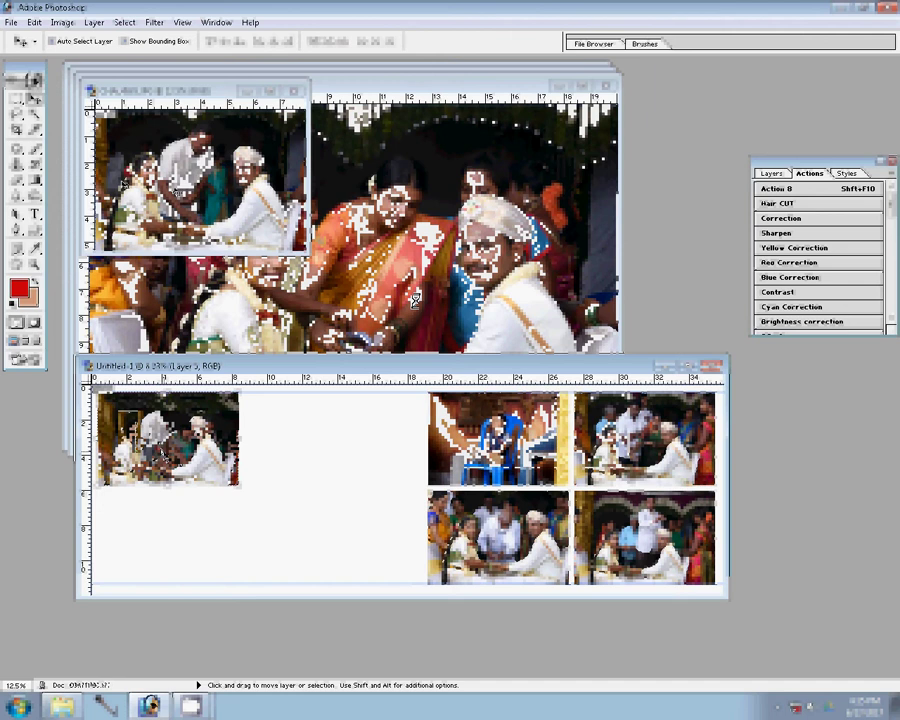
pyautogui.hotkey('ctrl', 'w')
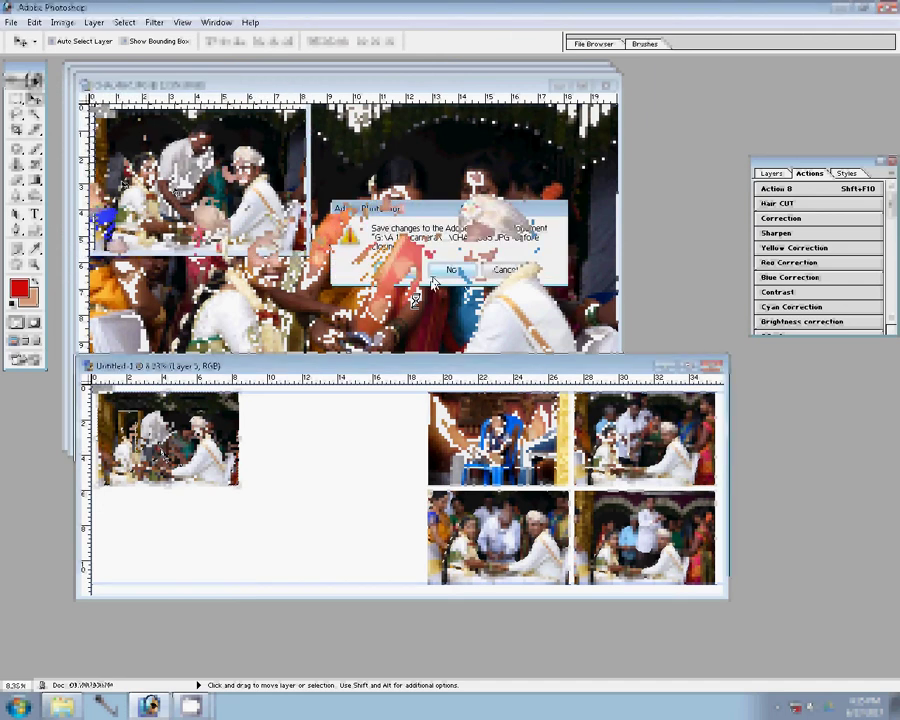
pyautogui.click(450, 271)
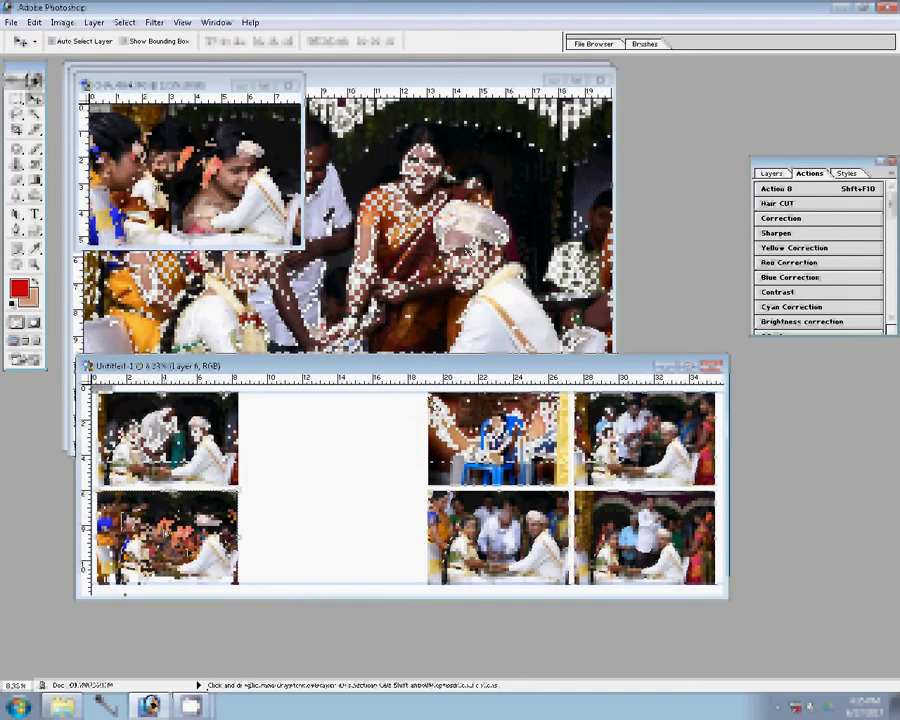
# Close CHA_4564 unsaved, resize CHA_4563 for column two, and close its source unsaved
pyautogui.click(288, 85)
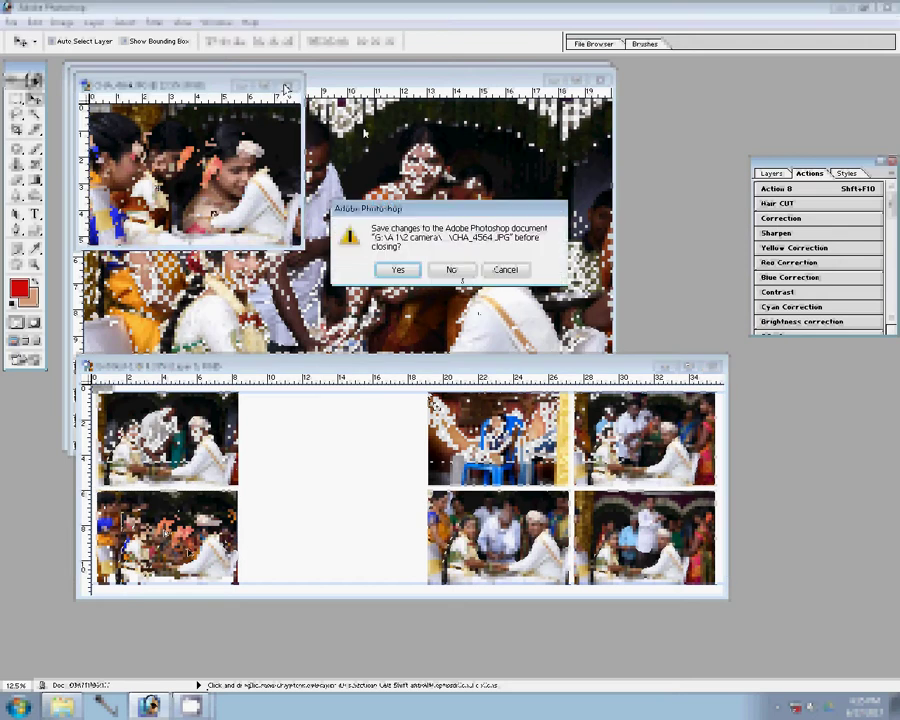
pyautogui.click(451, 269)
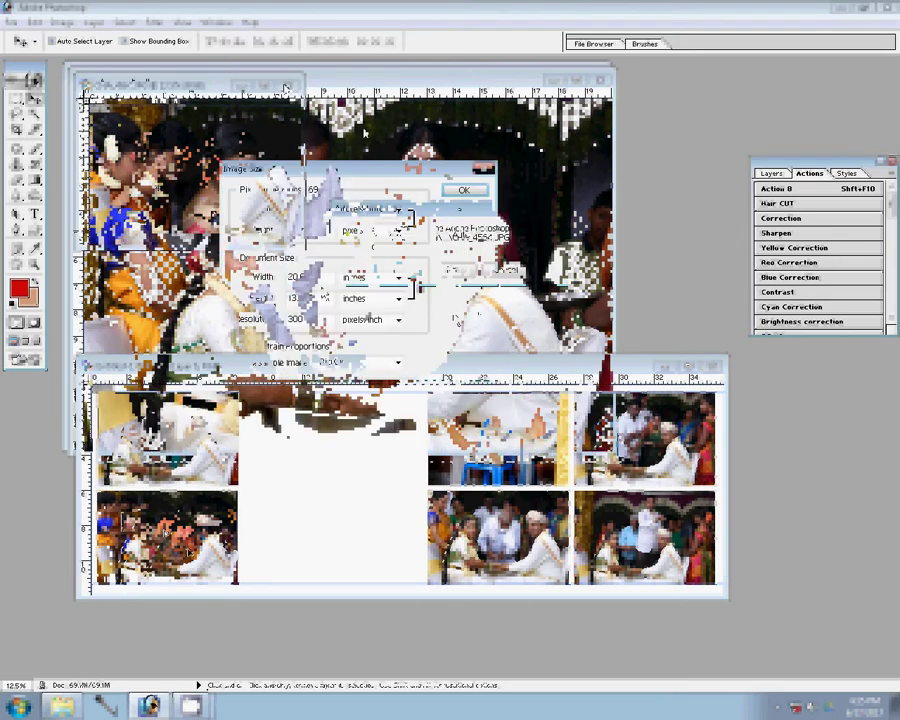
pyautogui.press('Return')
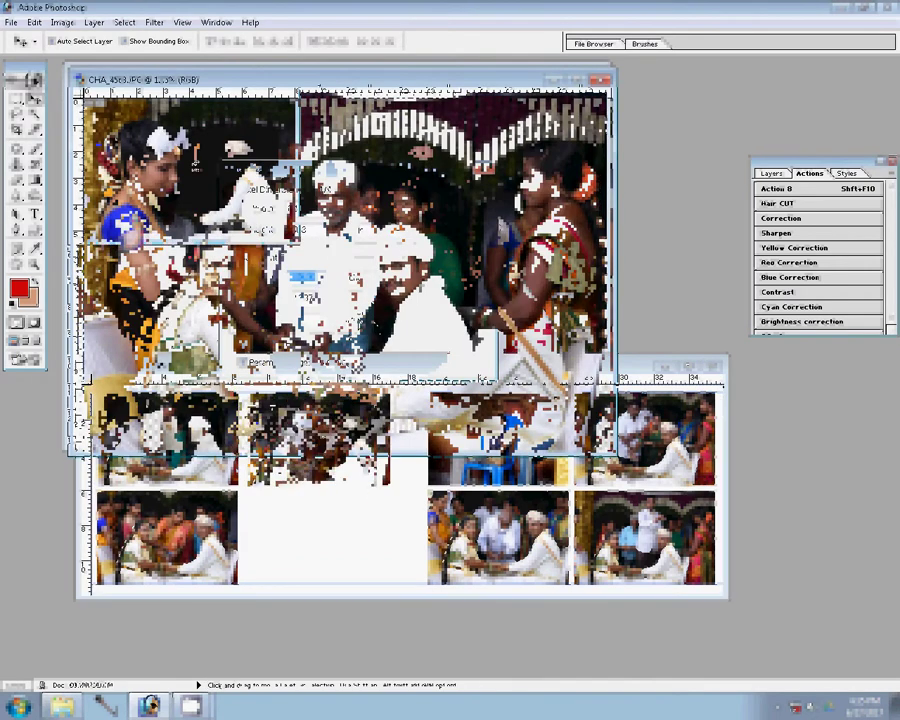
pyautogui.click(285, 78)
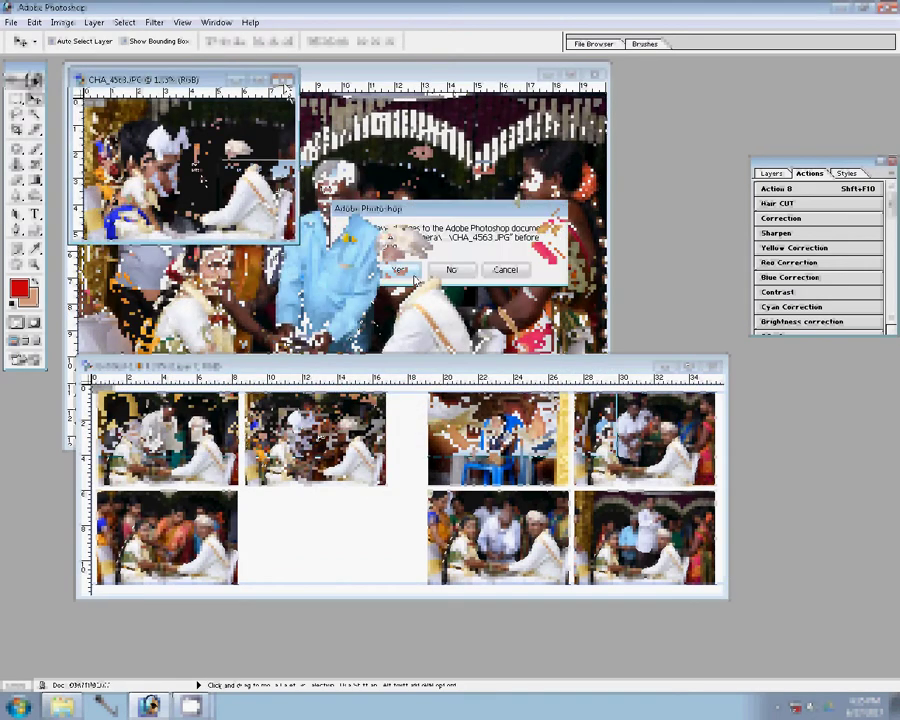
pyautogui.click(400, 270)
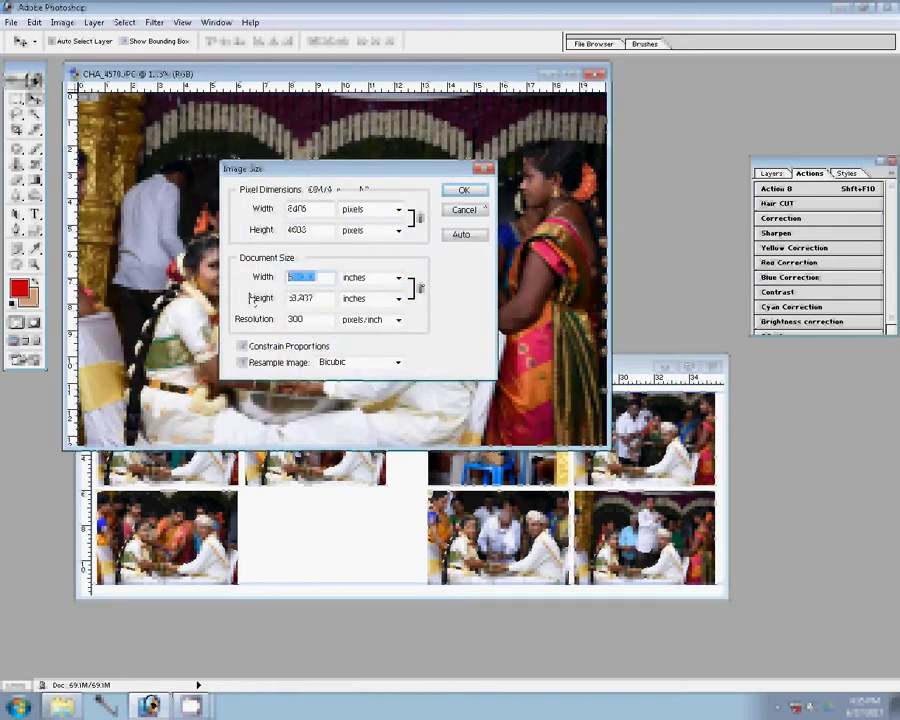
# Resize CHA_4570 for column two and close its source without saving
pyautogui.click(470, 195)
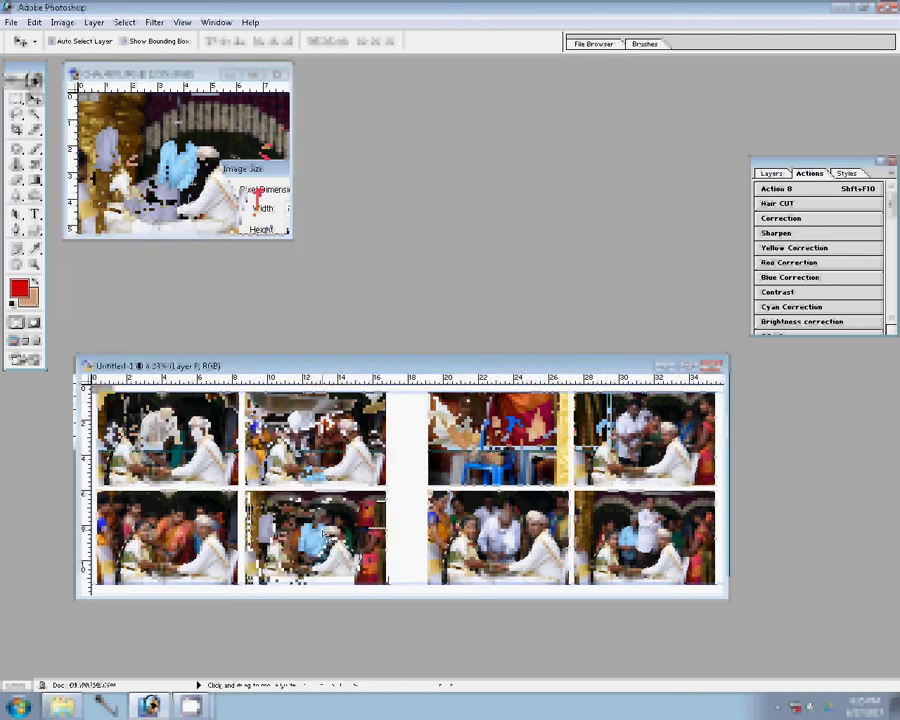
pyautogui.click(278, 76)
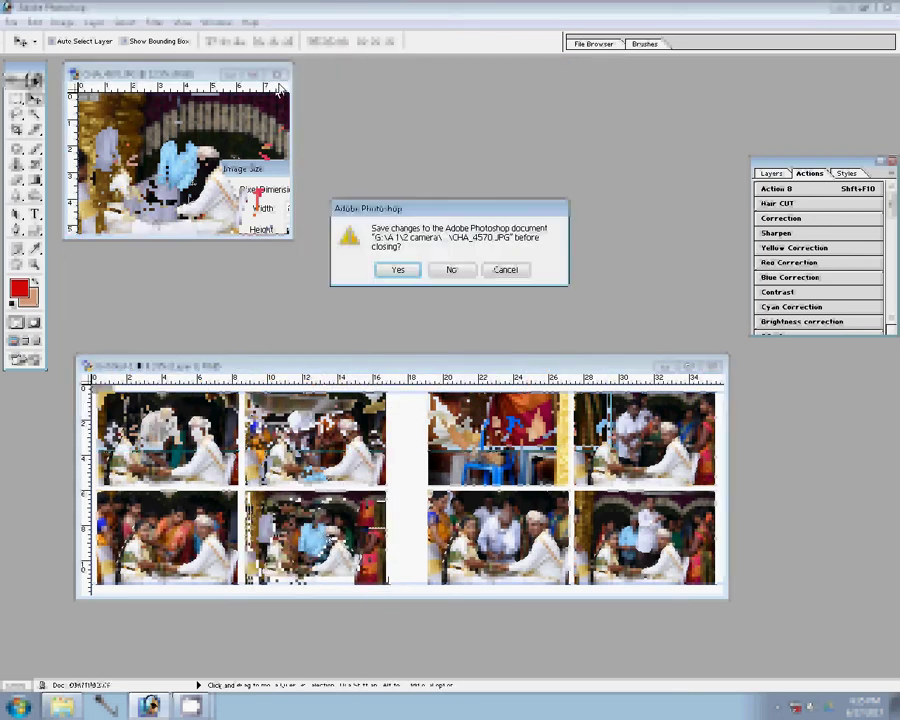
pyautogui.click(463, 268)
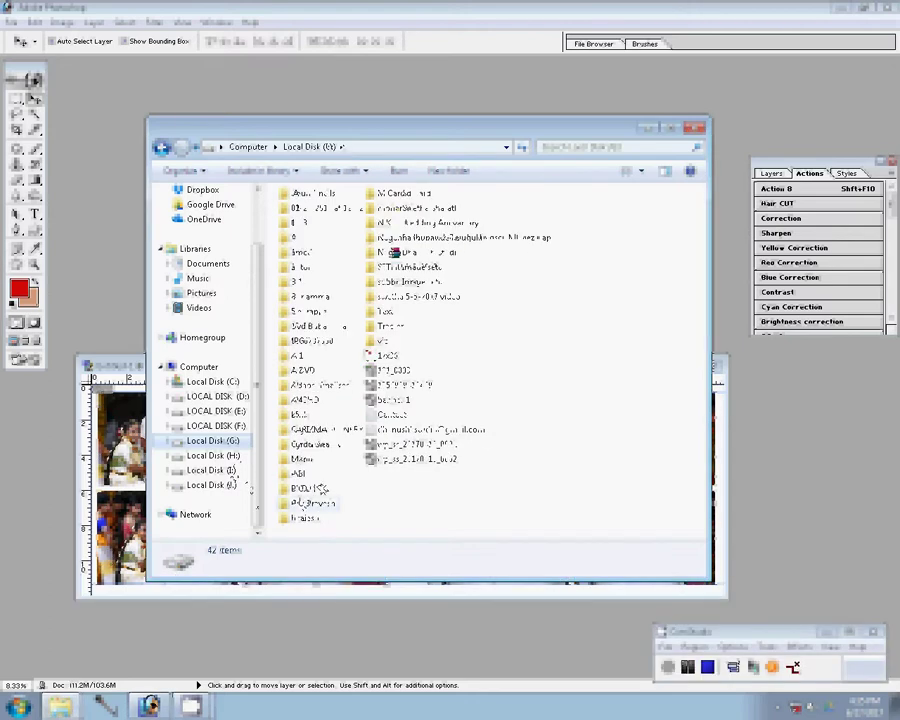
# Open KARIZMA SCENERY on drive I:, then its New folder of album templates
pyautogui.doubleClick(305, 503)
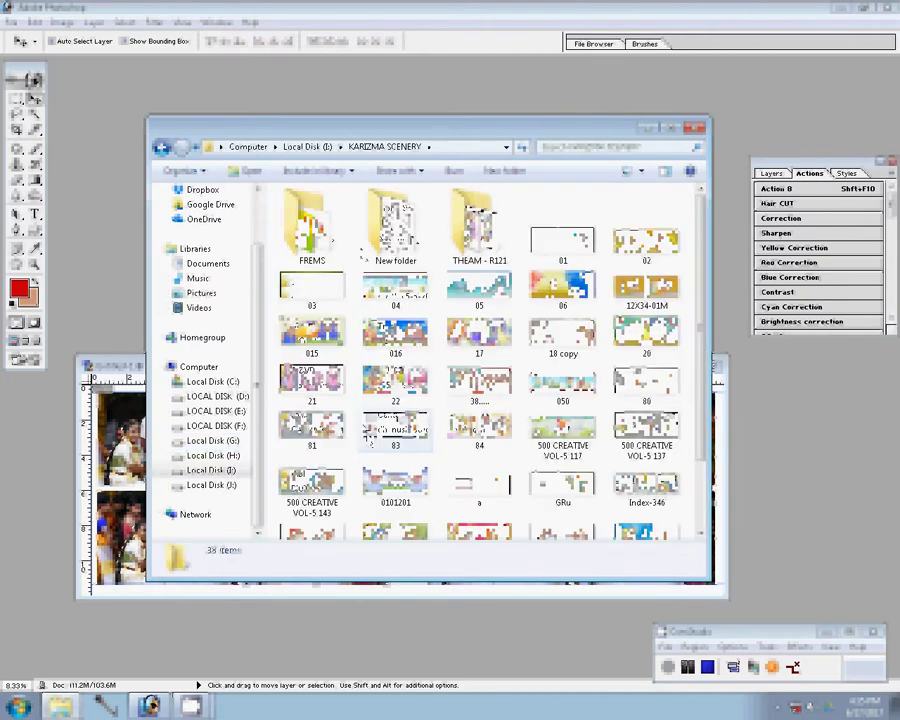
pyautogui.doubleClick(400, 225)
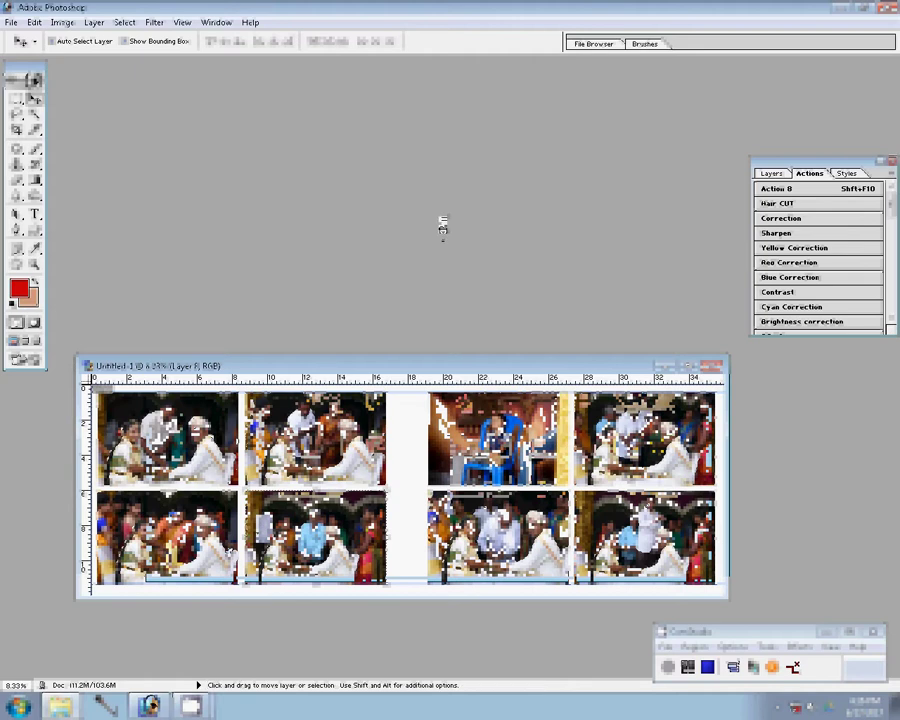
# Open R046 past the missing-fonts warning and delete both name text layers
pyautogui.click(470, 271)
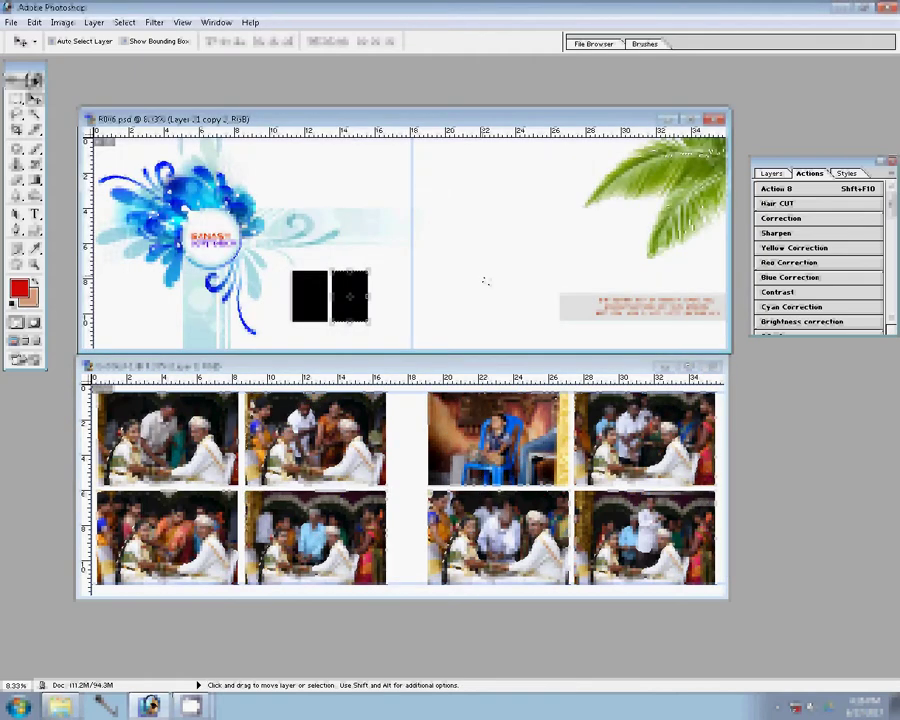
pyautogui.click(197, 273)
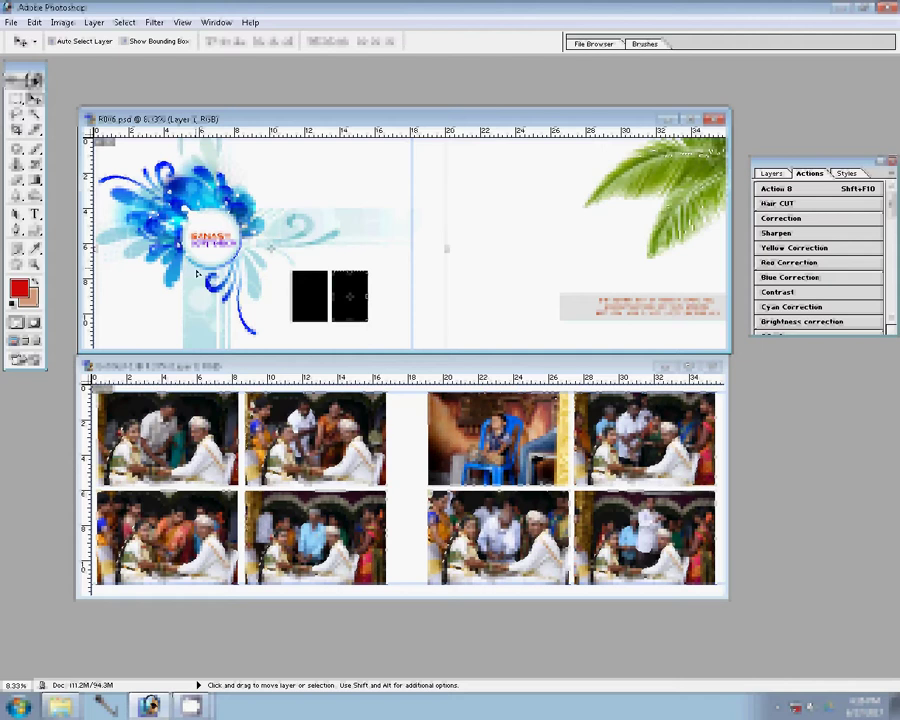
pyautogui.click(773, 174)
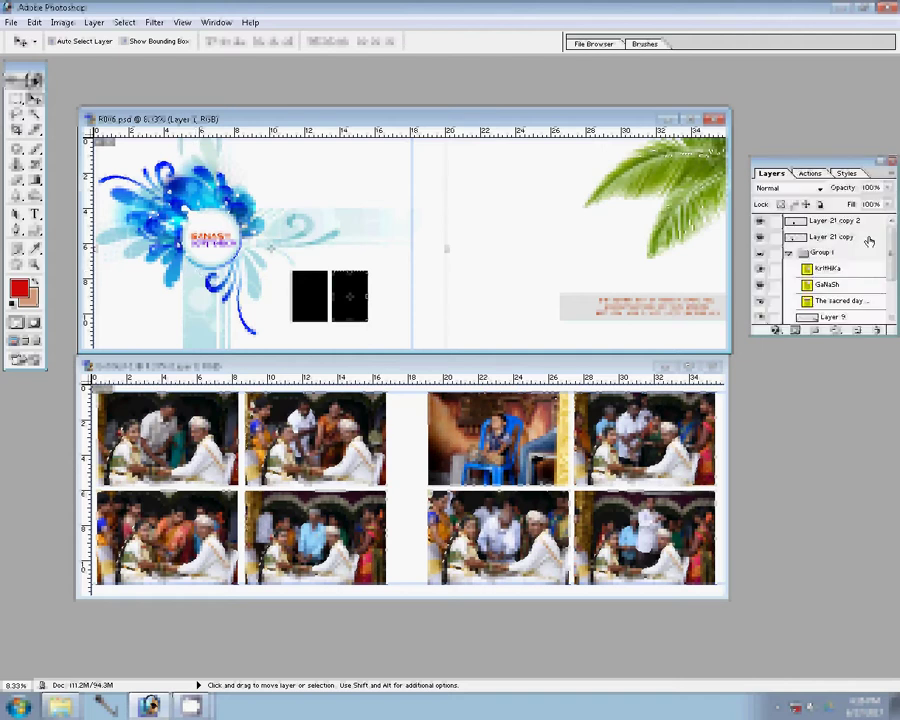
pyautogui.click(840, 268)
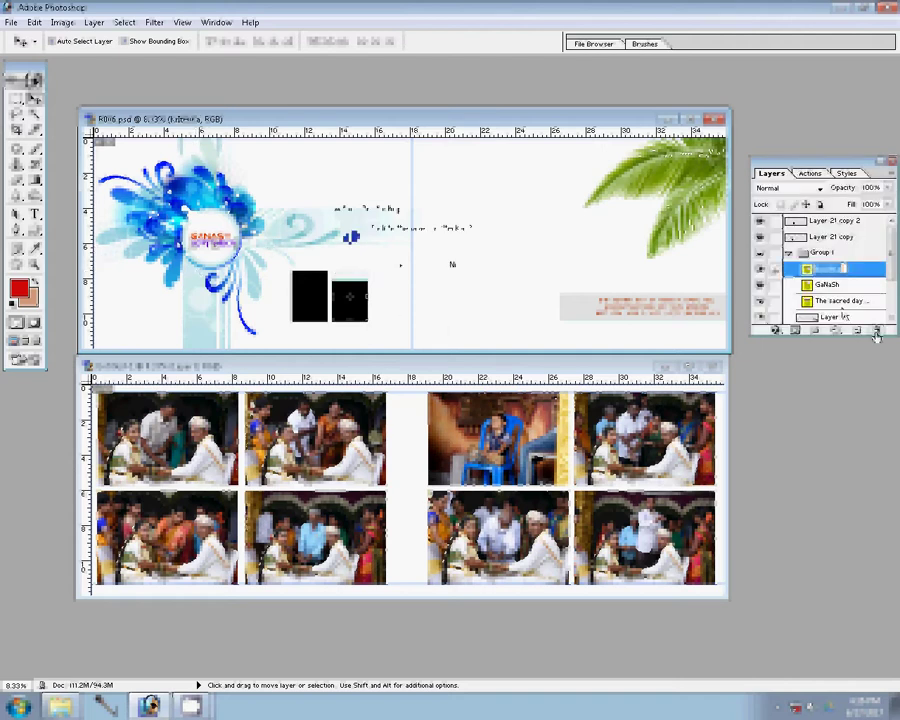
pyautogui.click(876, 332)
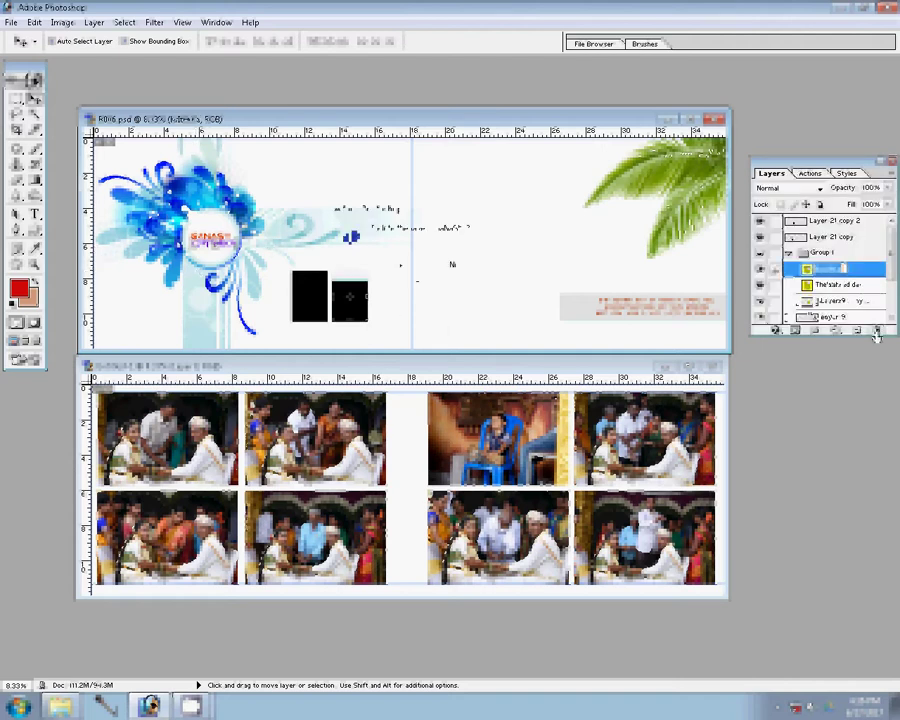
pyautogui.click(876, 332)
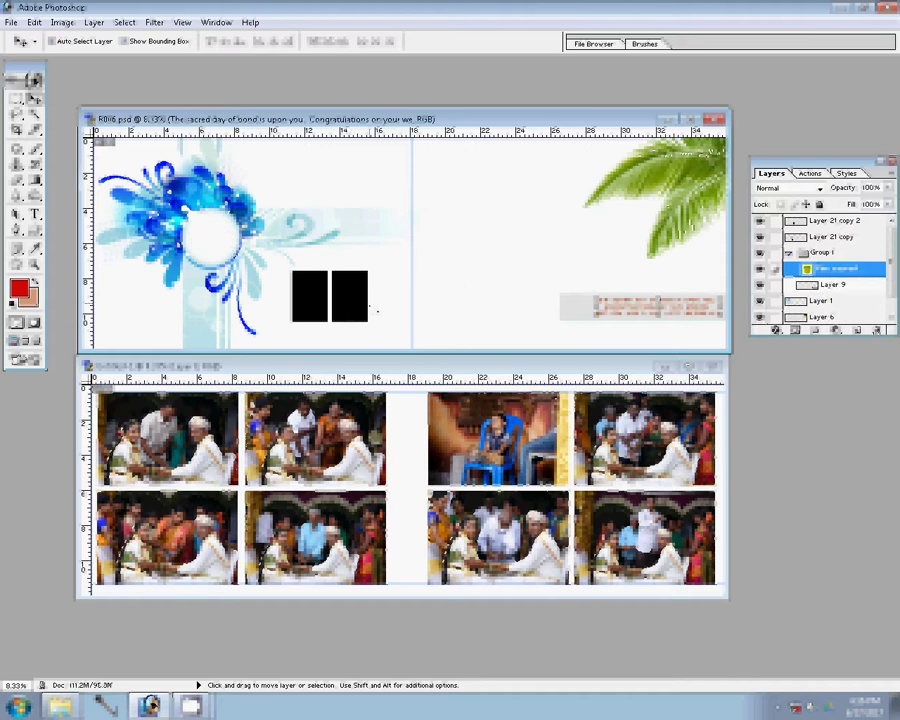
# Run two colour-correction actions with Shift+F10 on the wedding photo grid
pyautogui.click(93, 22)
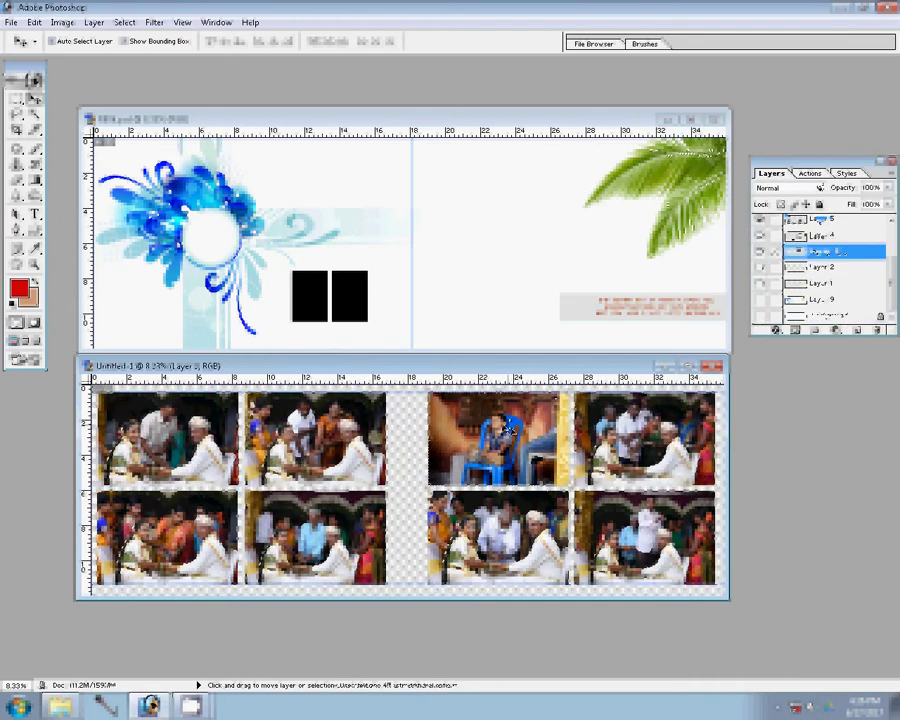
pyautogui.click(818, 177)
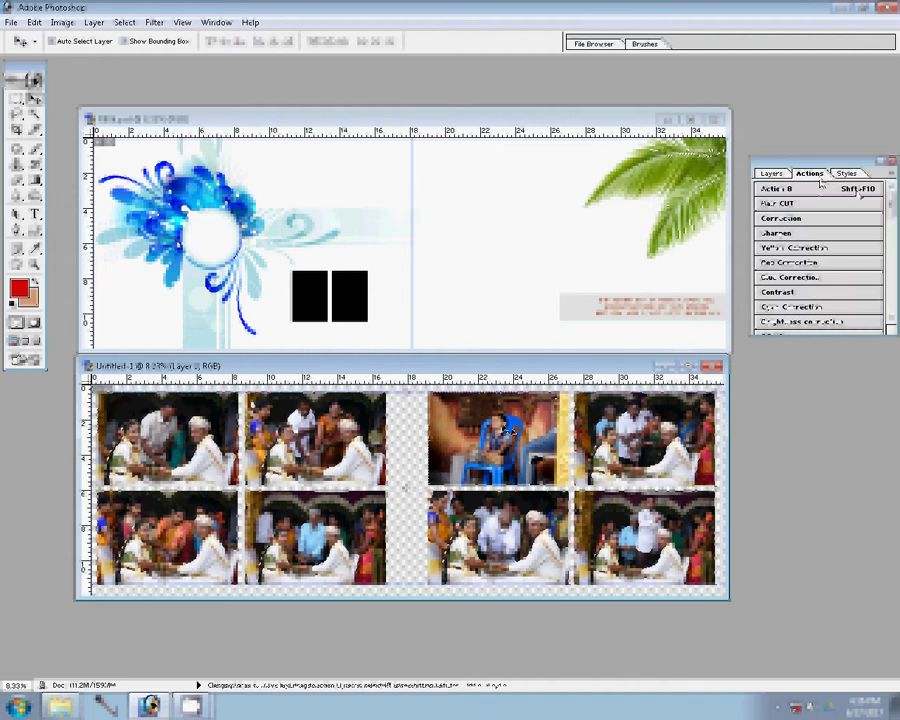
pyautogui.hotkey('shift', 'F10')
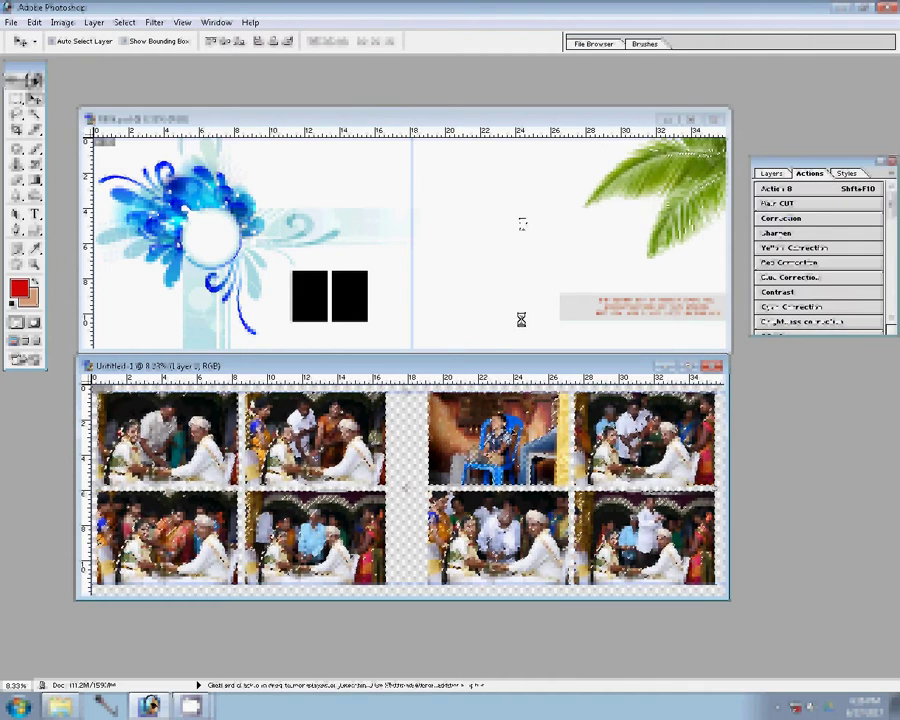
pyautogui.hotkey('shift', 'F10')
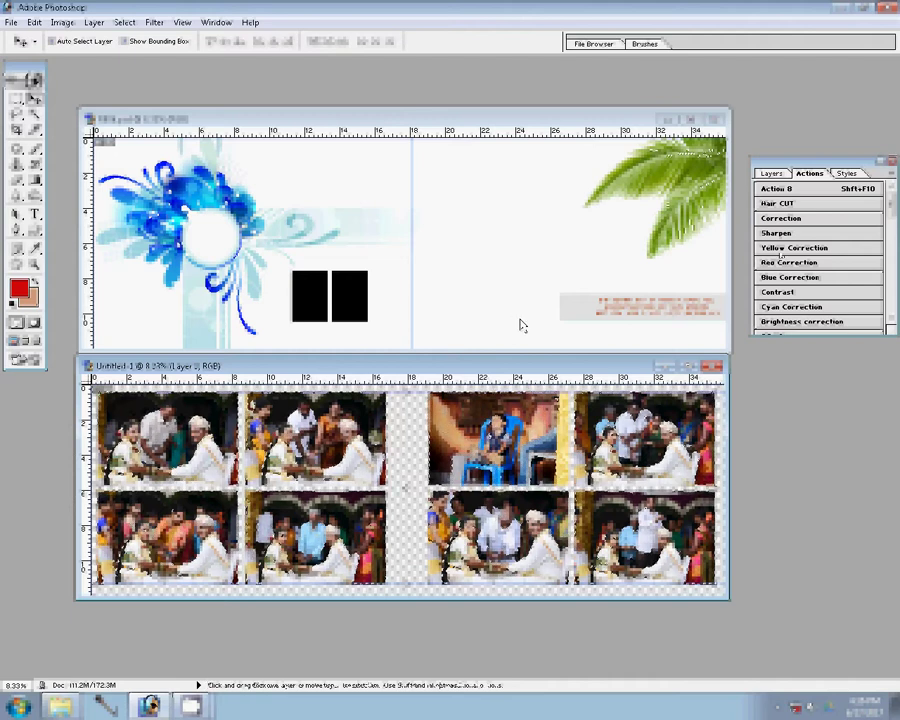
pyautogui.click(771, 173)
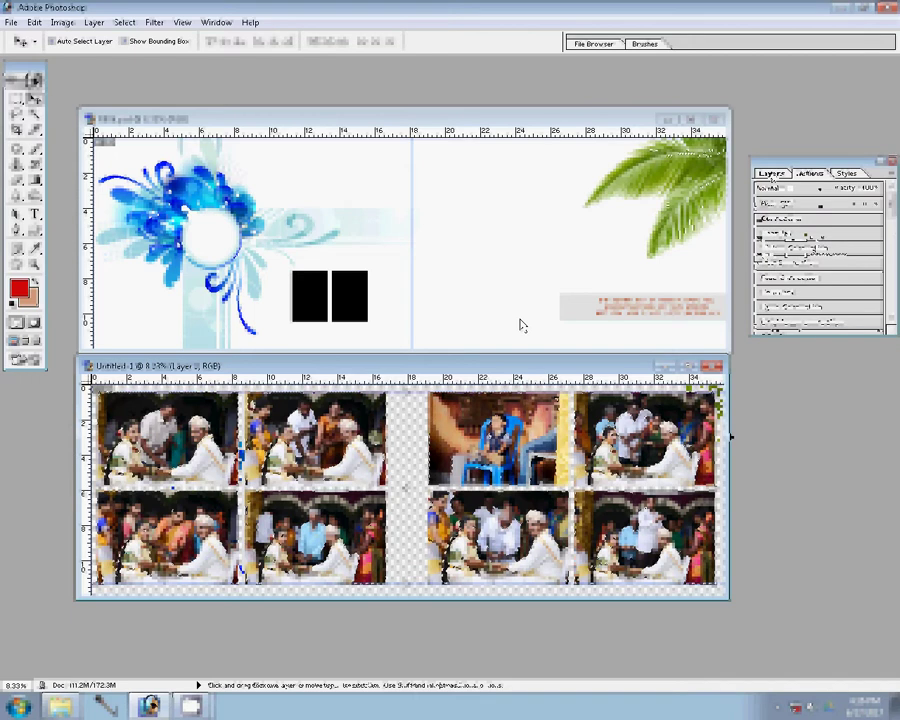
# Add a 22 px outside pattern-fill stroke to the photo layer and close R046
pyautogui.click(776, 330)
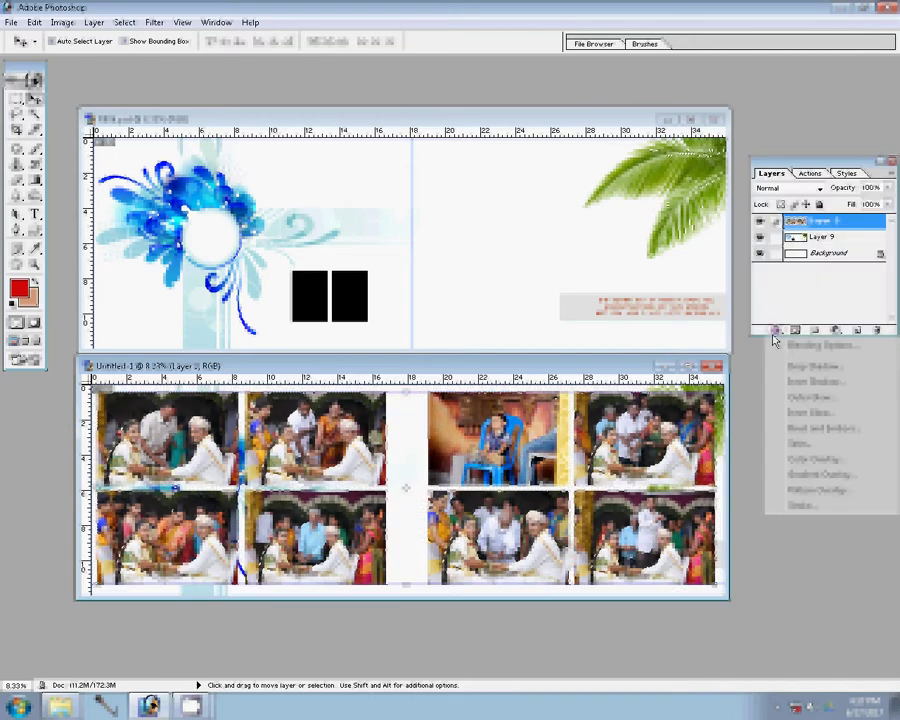
pyautogui.click(805, 506)
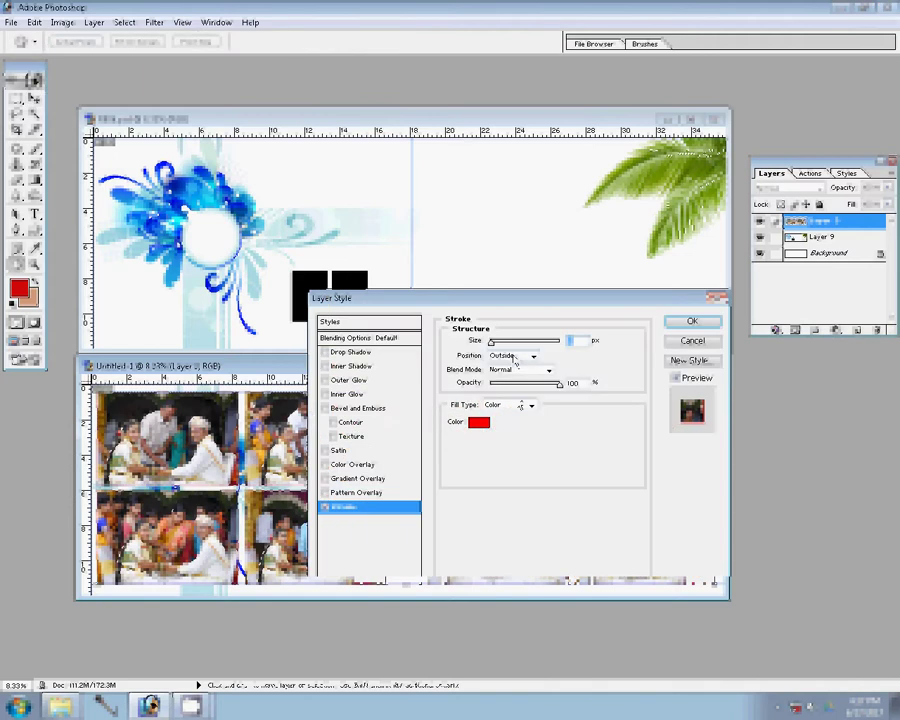
pyautogui.click(521, 405)
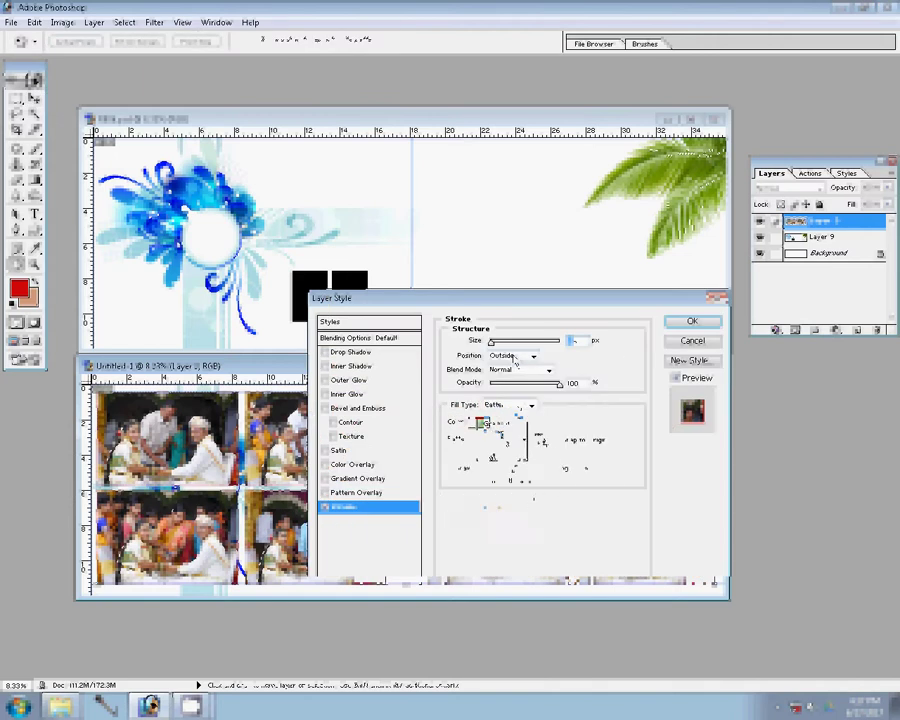
pyautogui.click(515, 362)
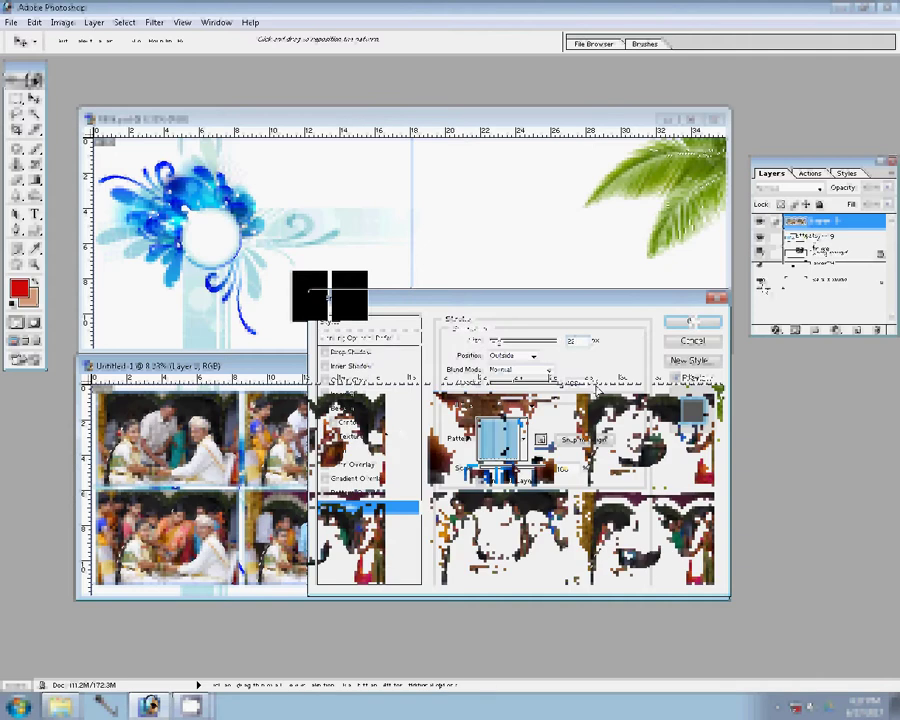
pyautogui.press('Return')
pyautogui.click(716, 120)
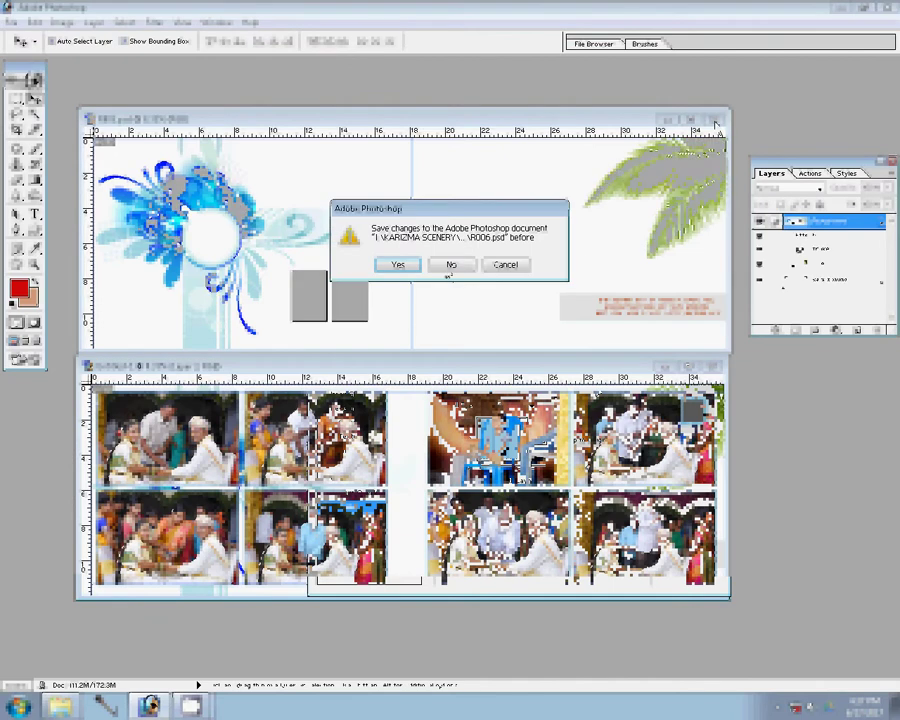
# Discard changes to the R046 template and begin Save As for the photo grid
pyautogui.click(451, 266)
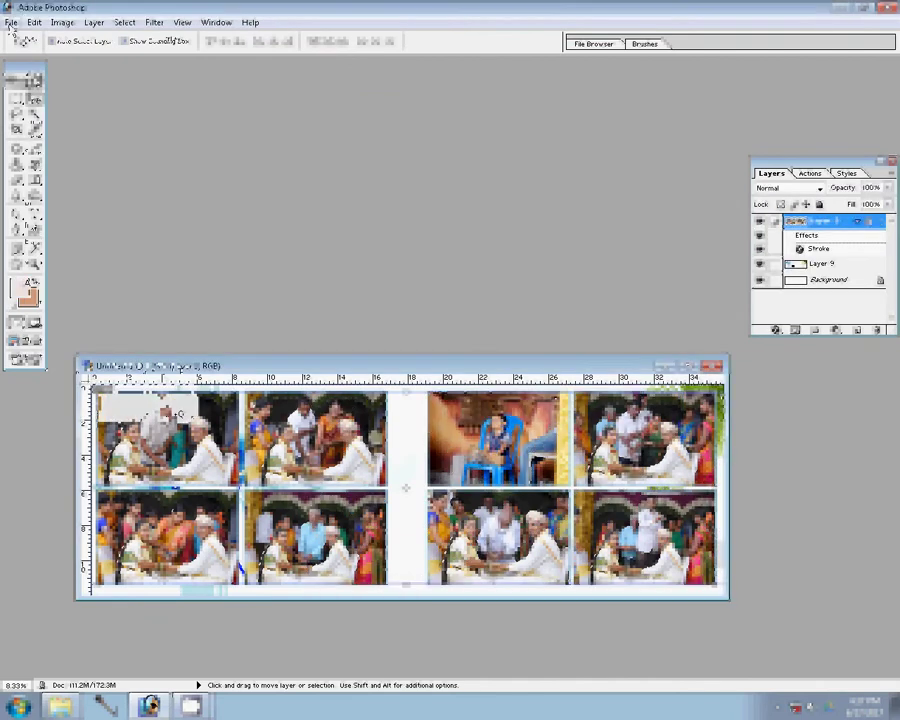
pyautogui.click(10, 22)
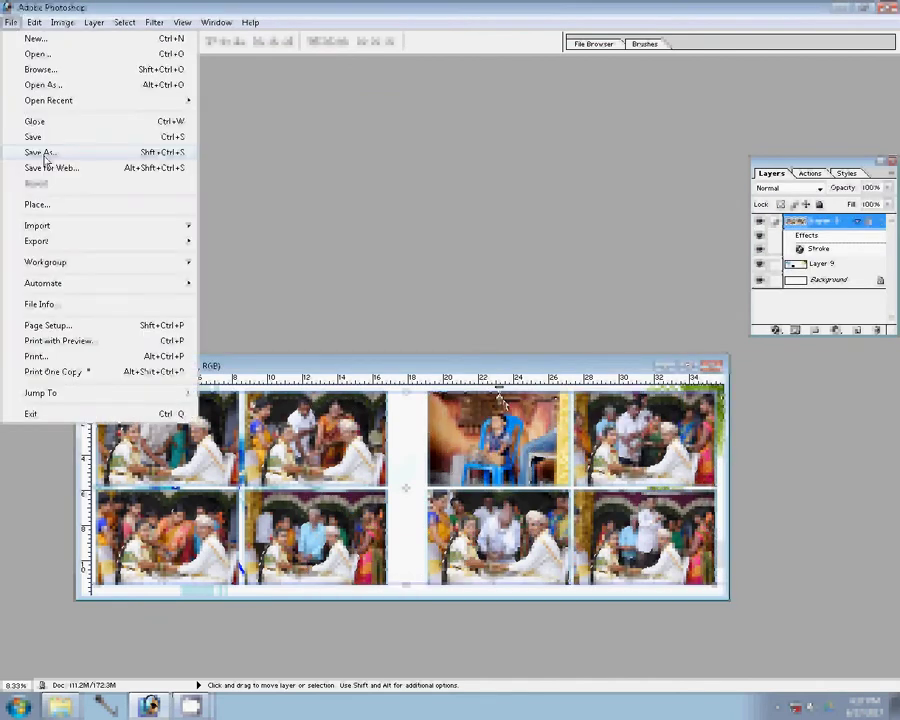
pyautogui.click(44, 155)
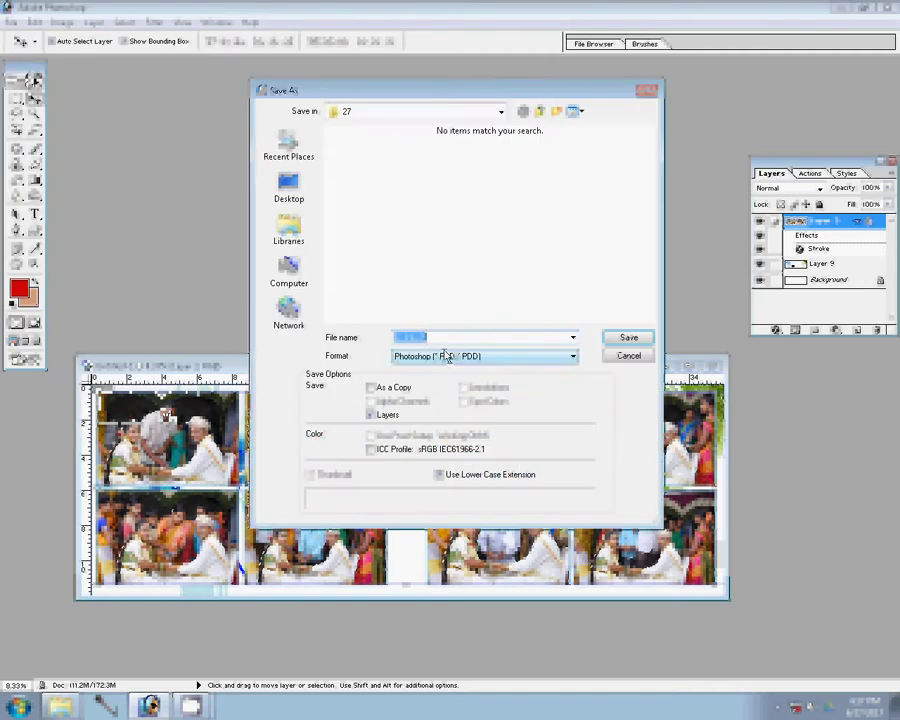
# Browse to the k 1 folder on LOCAL DISK (F:) in Save As
pyautogui.click(314, 289)
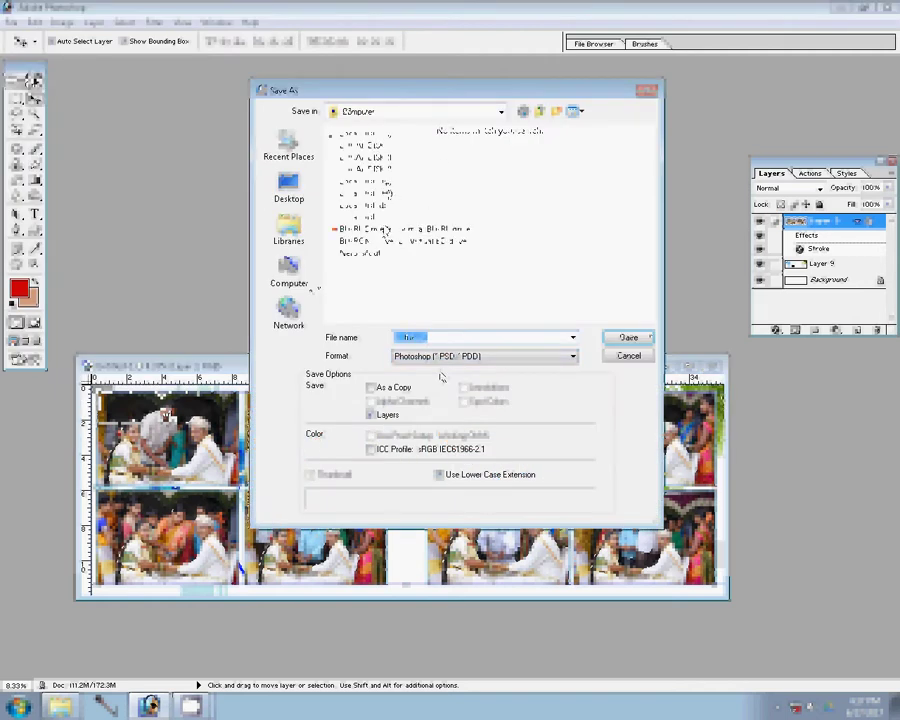
pyautogui.click(343, 146)
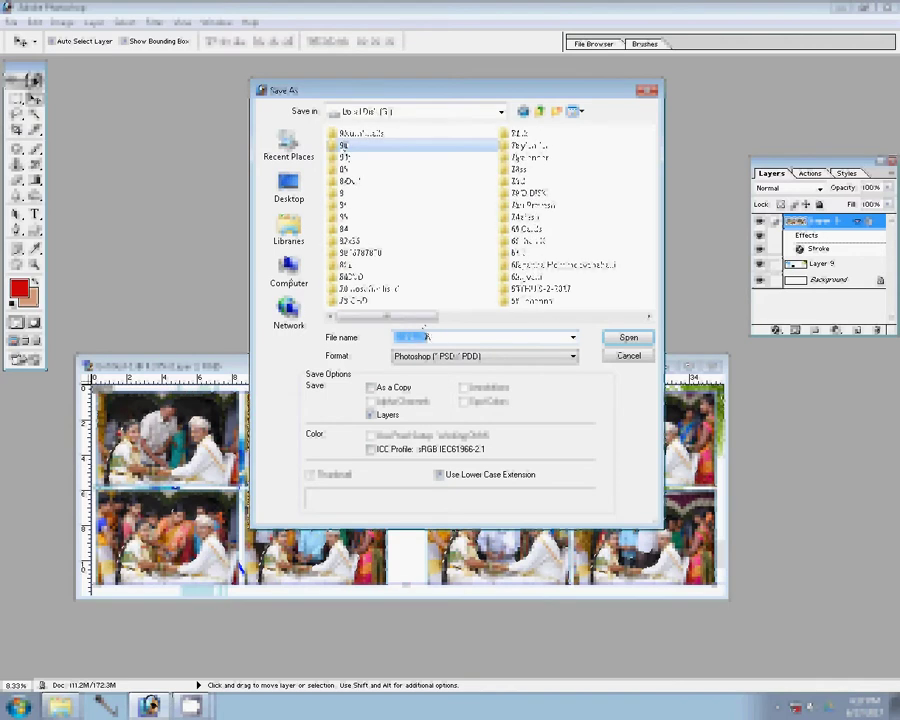
pyautogui.press('BackSpace')
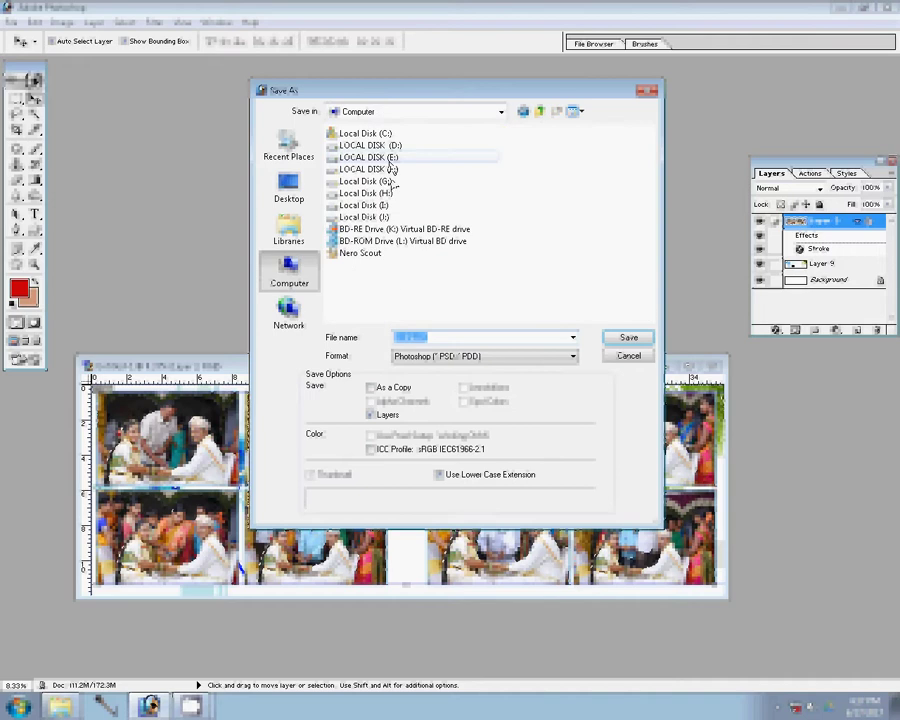
pyautogui.doubleClick(391, 168)
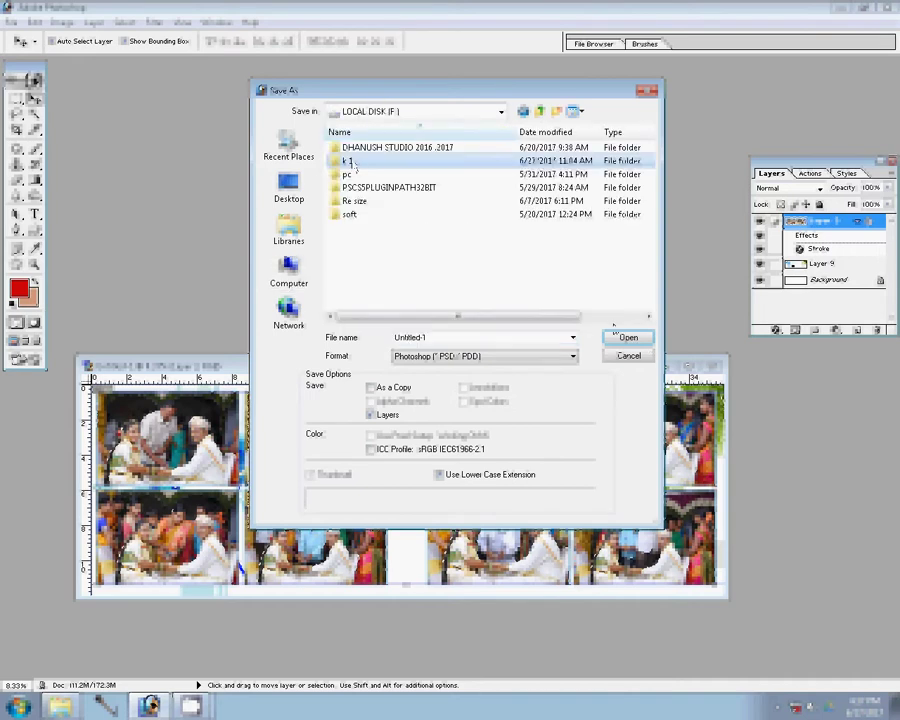
pyautogui.doubleClick(350, 161)
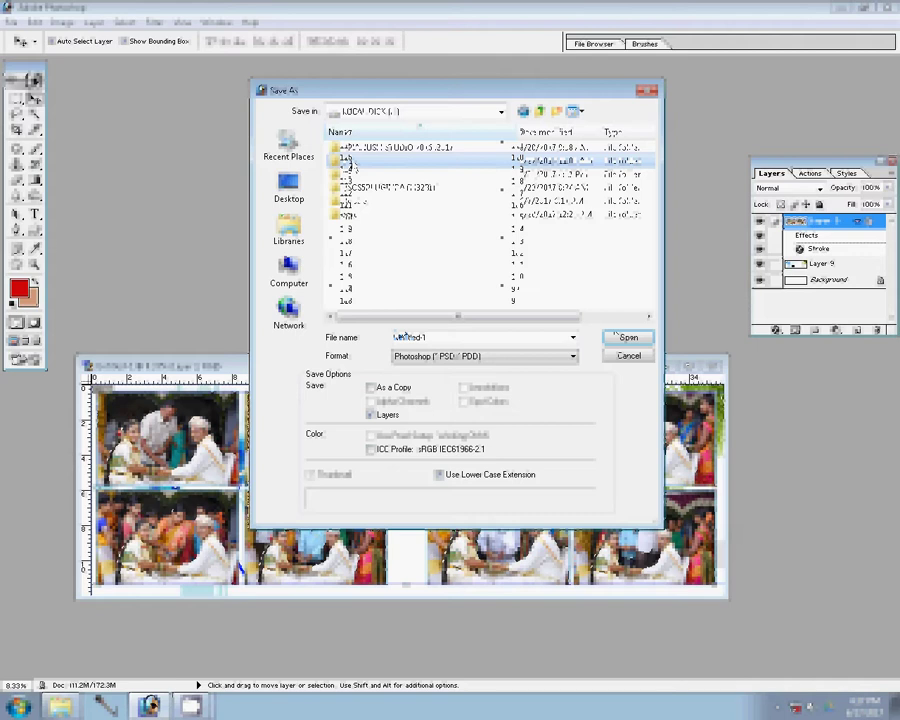
# Save the photo grid as 128.psd and minimise Photoshop
pyautogui.write('12')
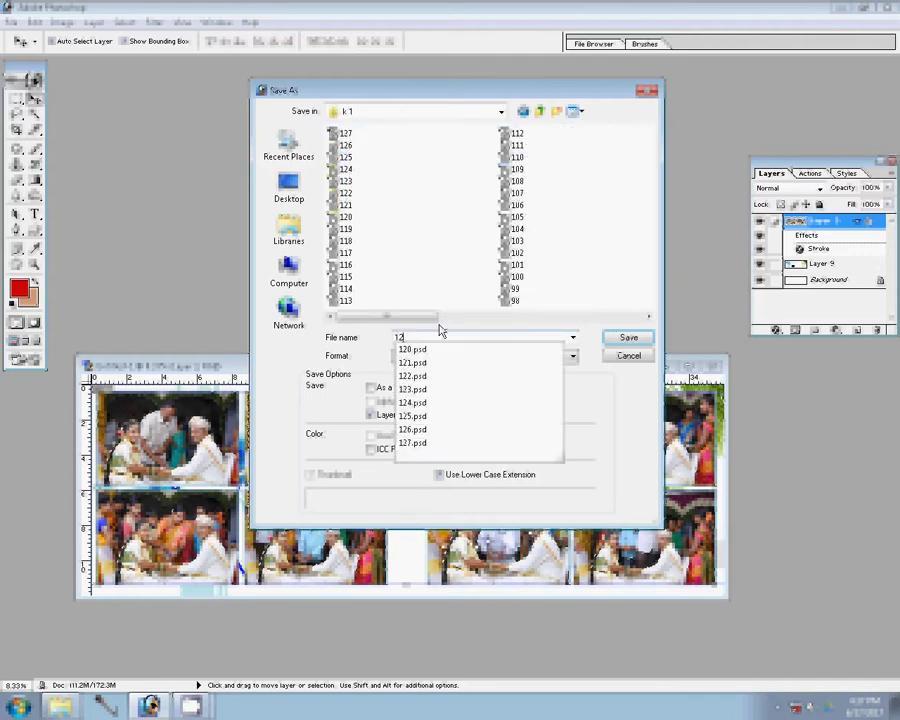
pyautogui.write('8')
pyautogui.press('Return')
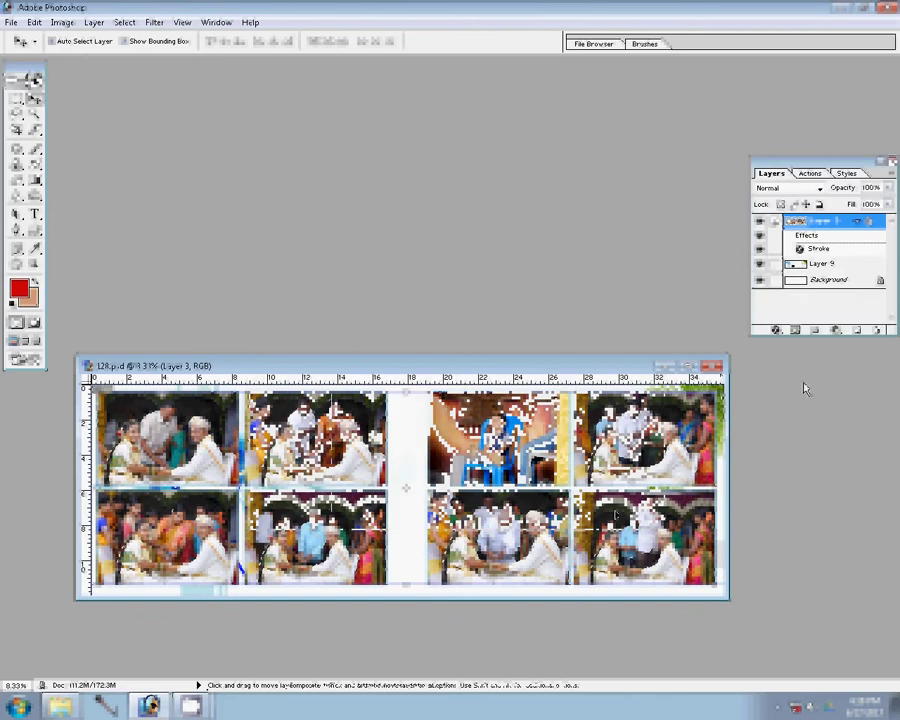
pyautogui.click(189, 705)
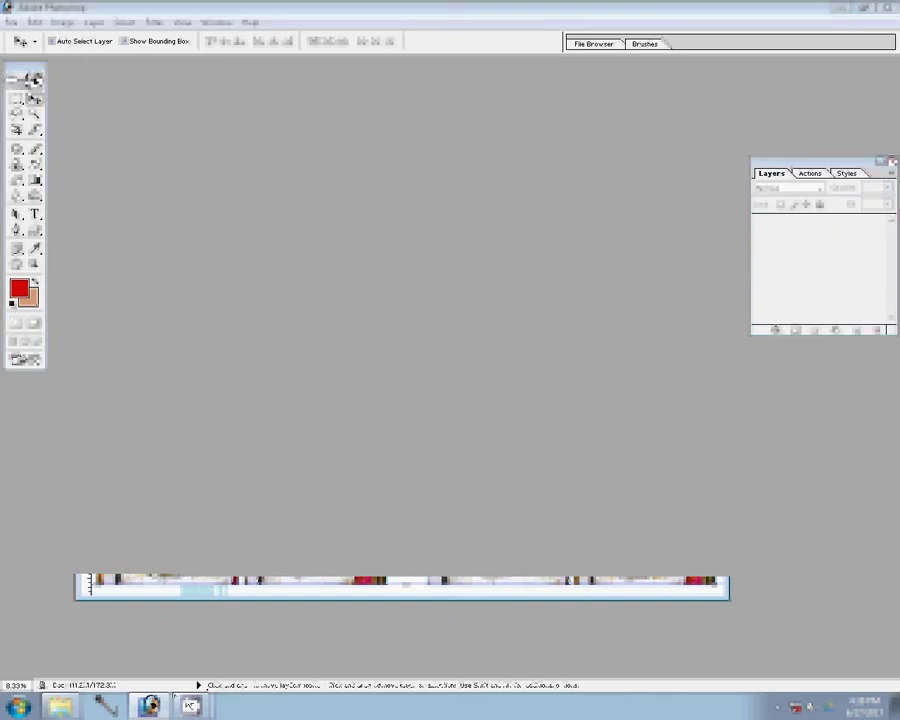